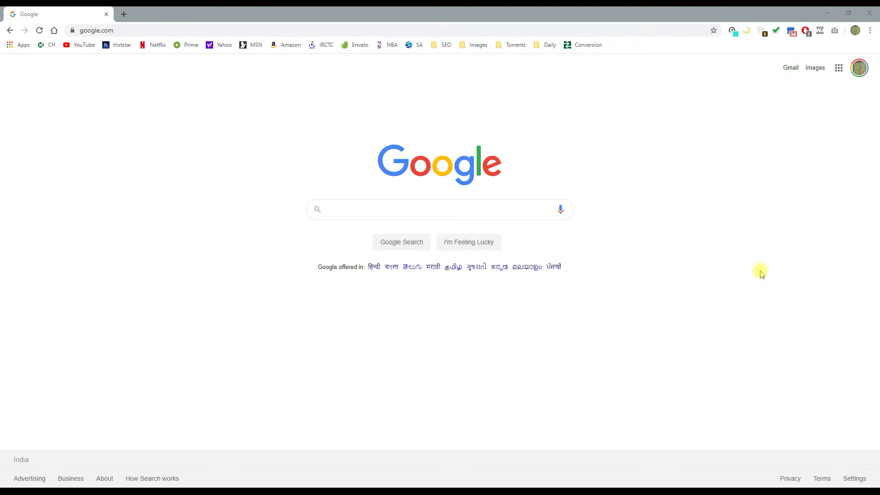
click(306, 30)
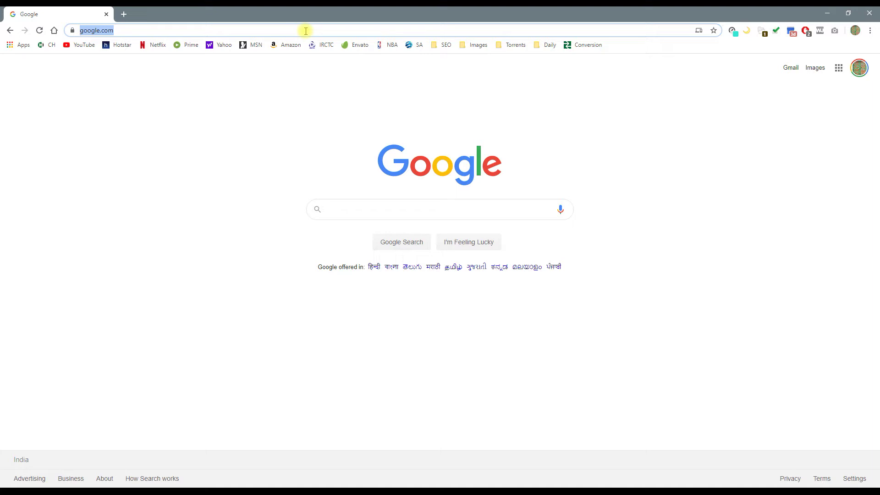
text(www.cate)
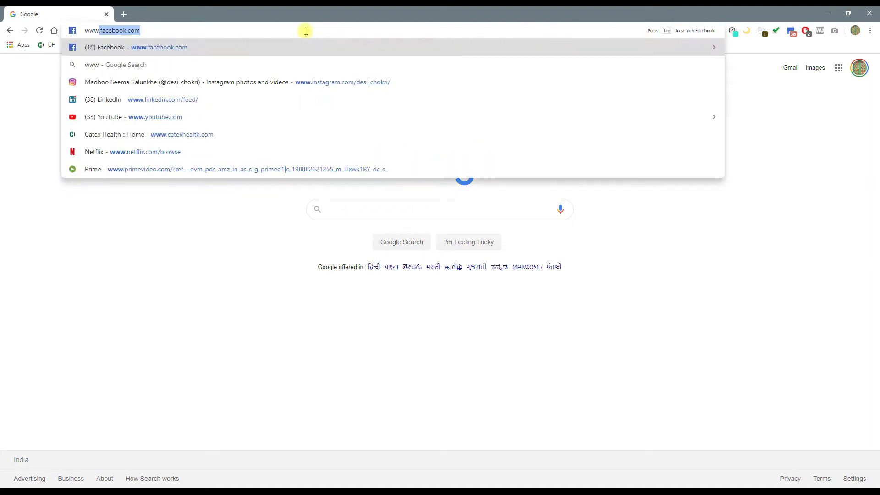
text(xhealth.com)
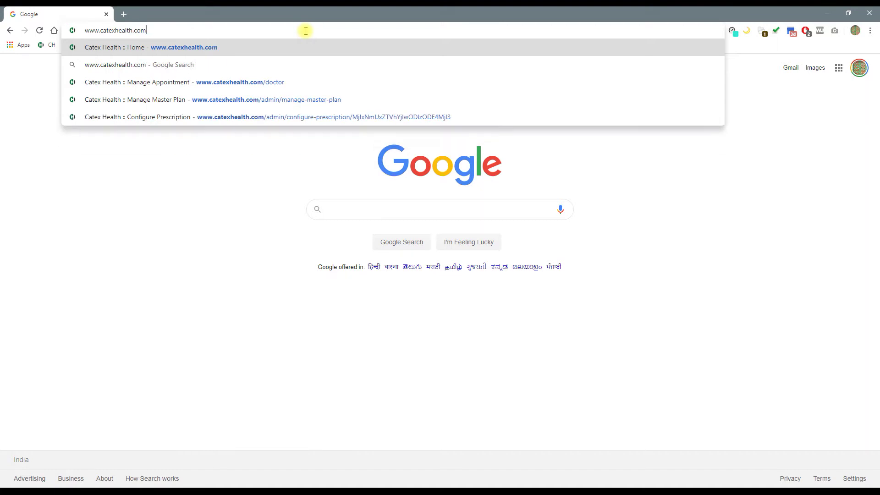
key(Return)
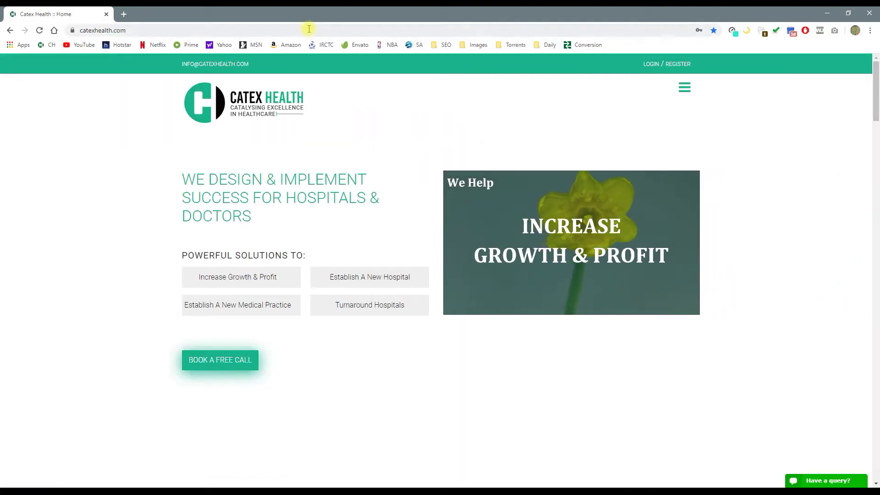
Log in to Catex Health with the doctor's user ID and password
click(651, 65)
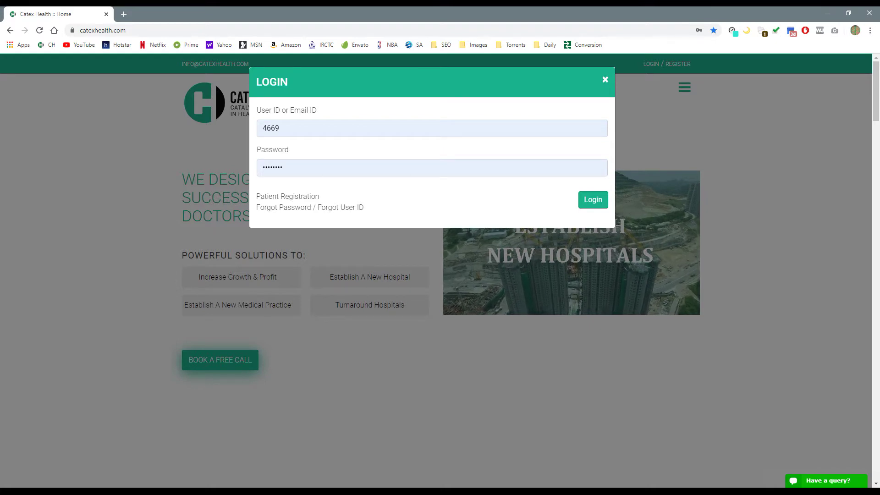
click(364, 129)
key(ctrl+a)
key(BackSpace)
text(4669)
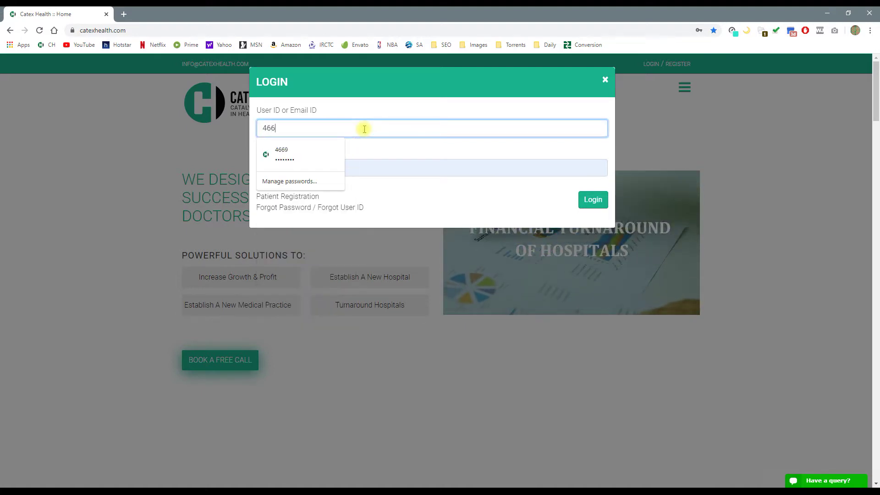
click(388, 168)
key(ctrl+a)
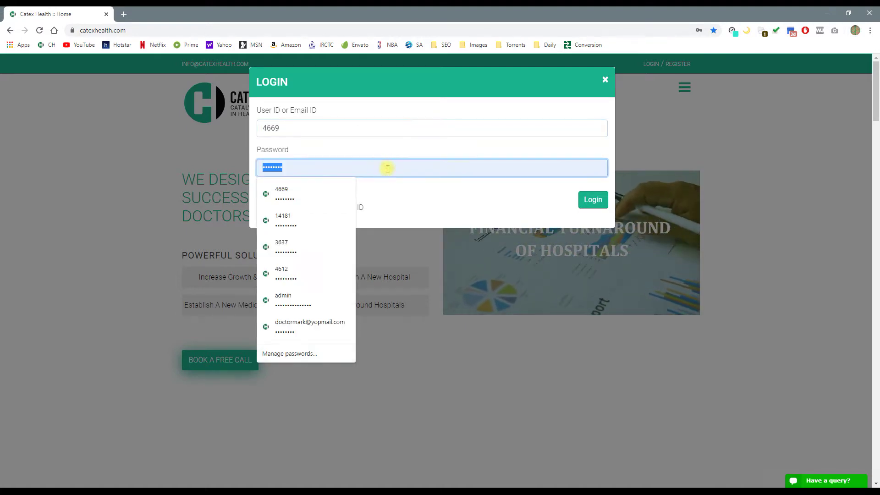
key(BackSpace)
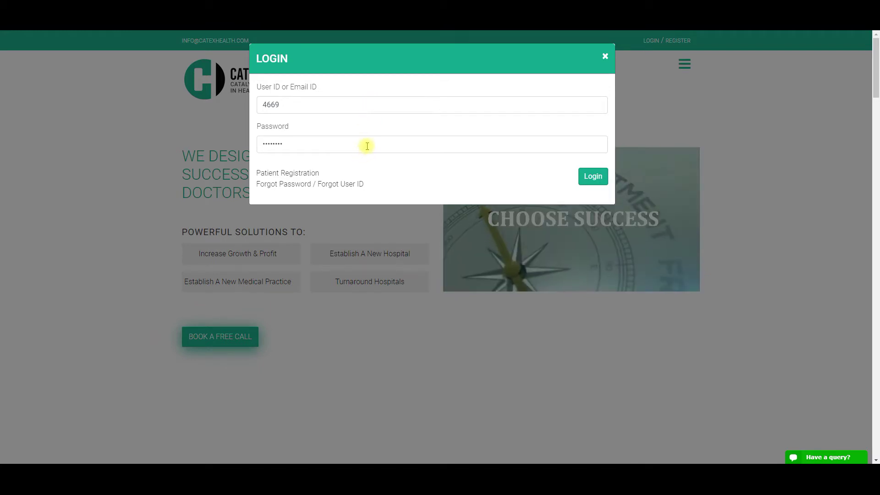
click(592, 177)
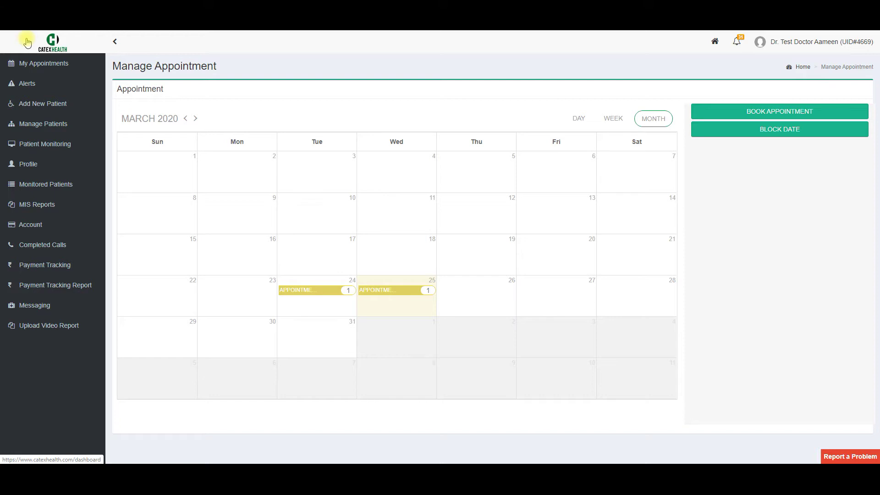
Open the Profile page and review the first name, last name and date of birth
click(19, 166)
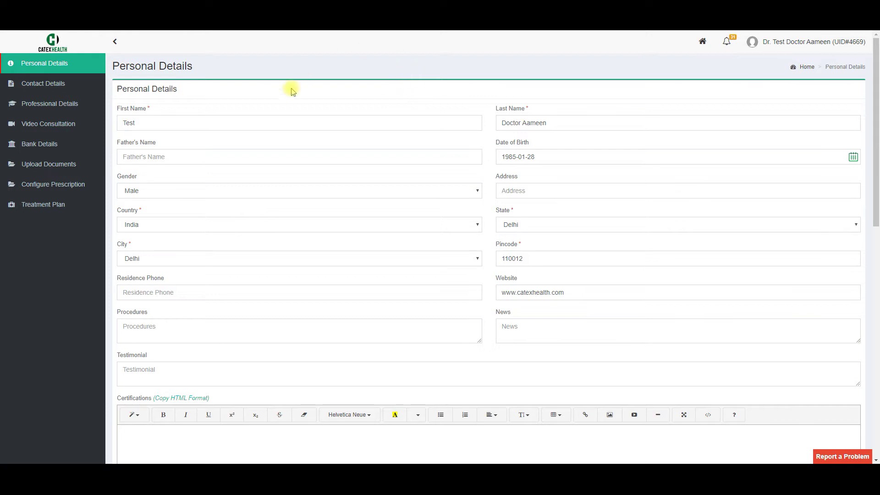
triple_click(149, 111)
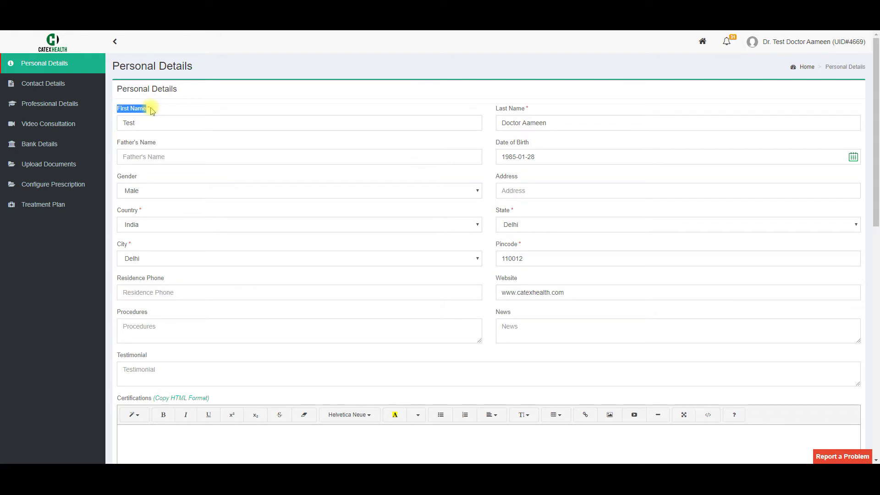
click(160, 111)
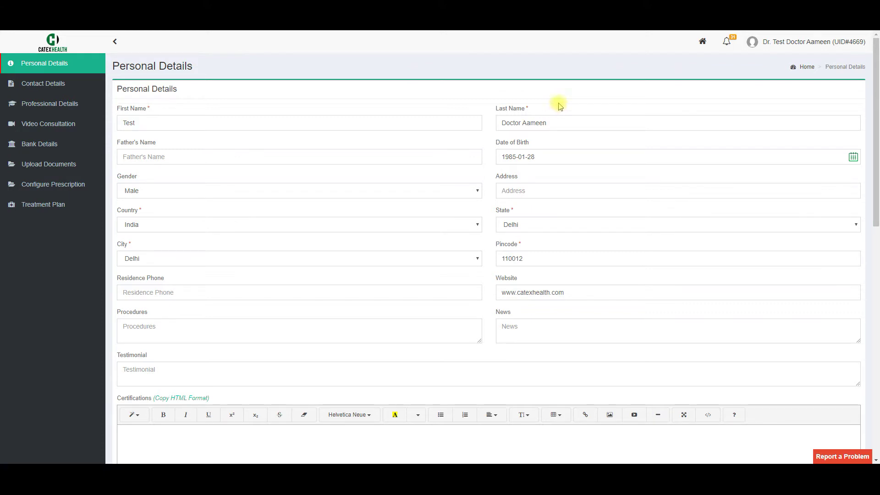
double_click(182, 123)
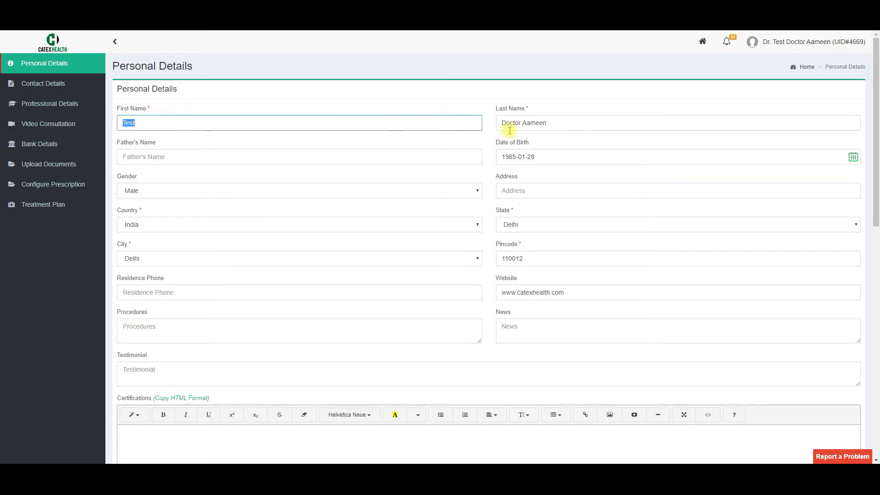
double_click(576, 122)
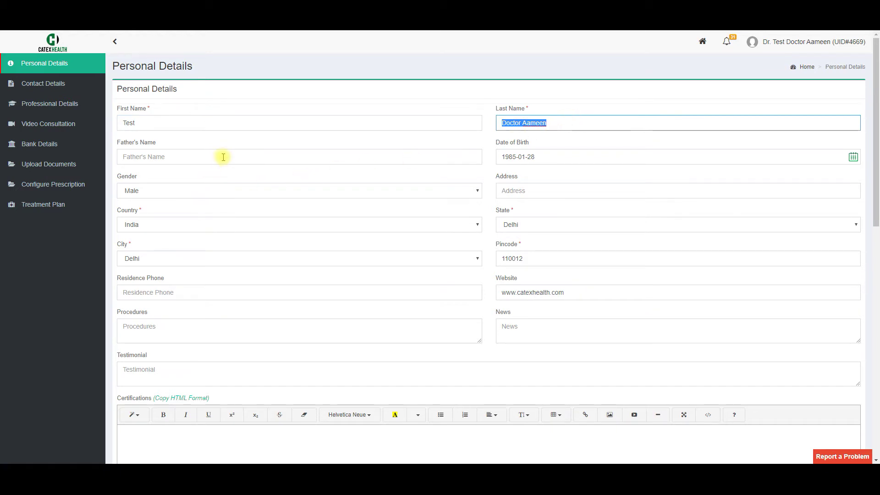
click(537, 157)
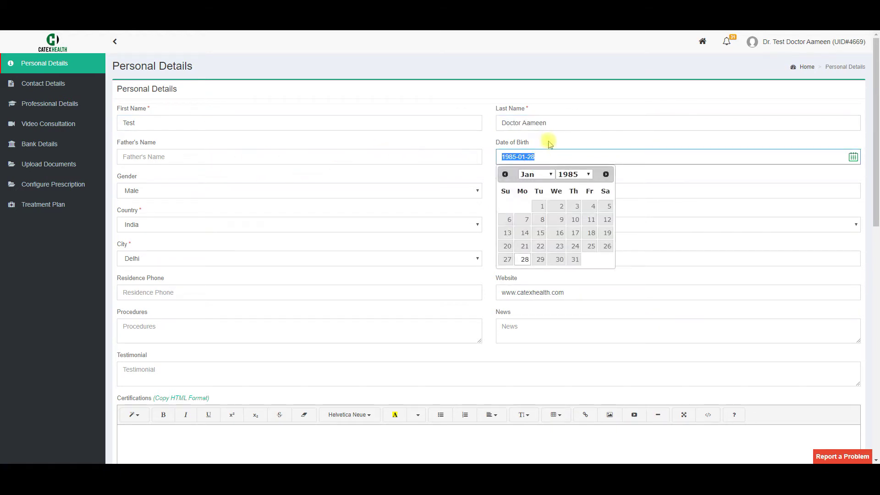
click(549, 138)
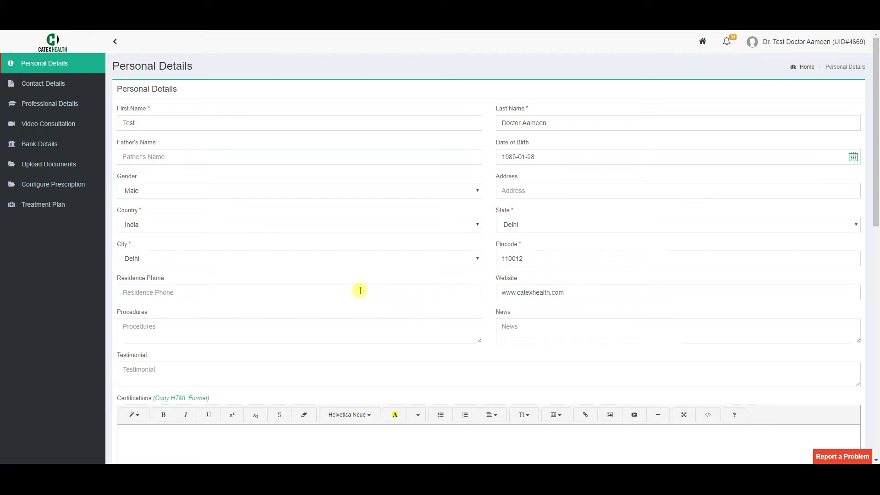
Check the website field and save the personal details with Save & Next
triple_click(541, 292)
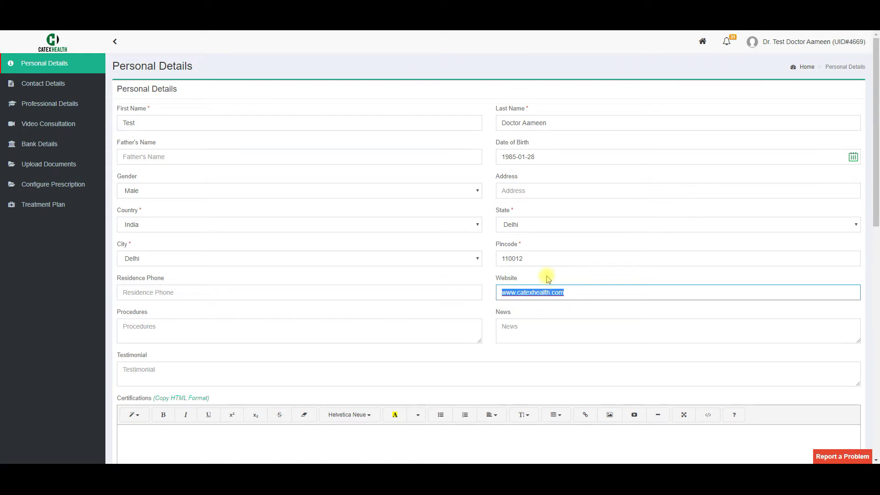
click(547, 278)
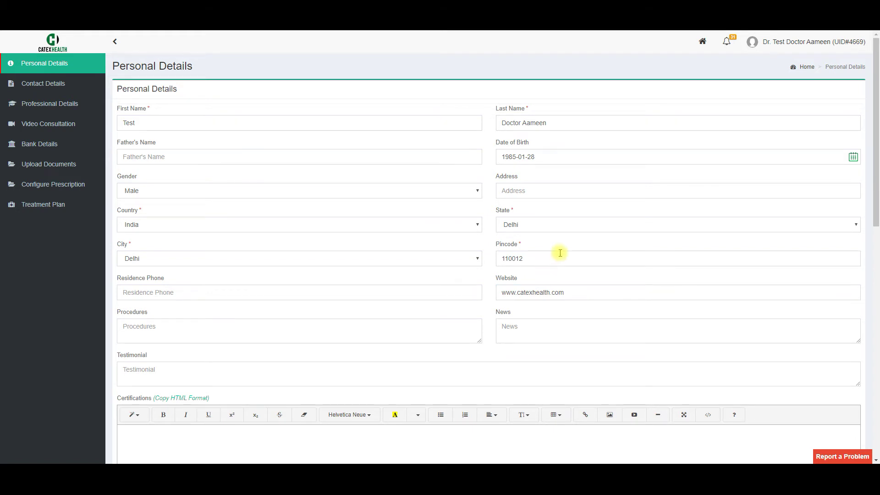
scroll(559, 253, down, 12)
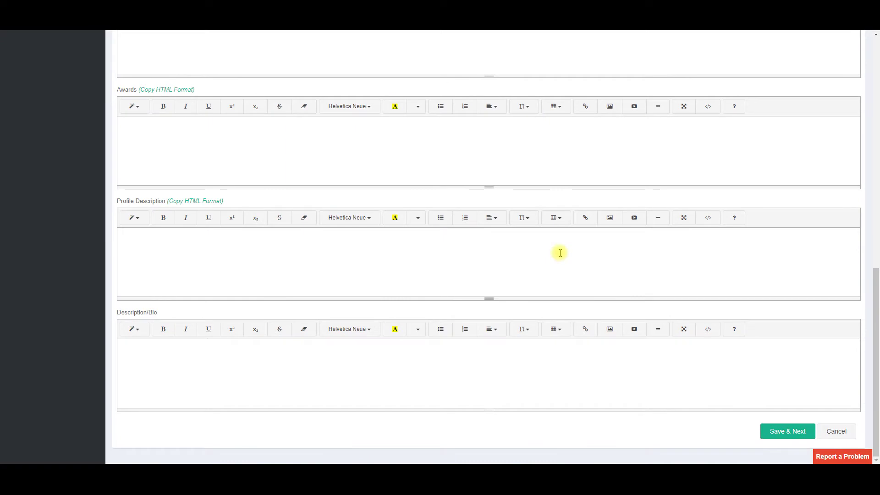
click(788, 436)
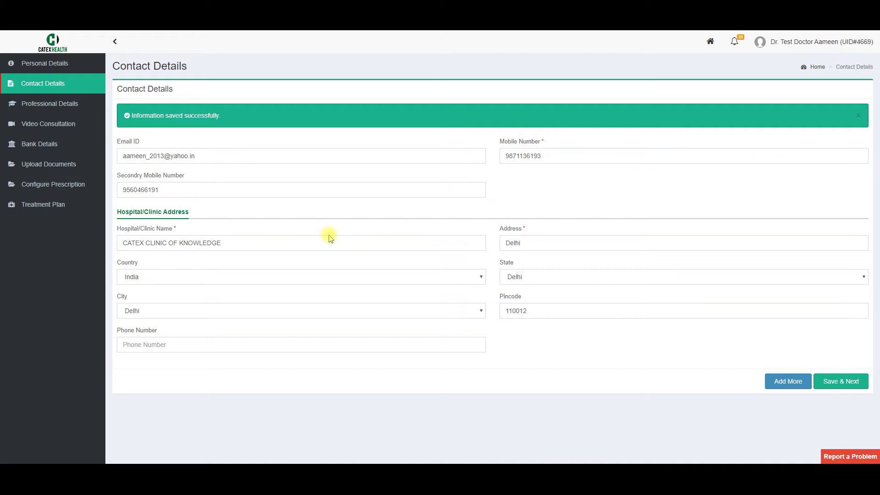
Review the email, mobile and secondary mobile number values without changing them
click(258, 153)
key(ctrl+a)
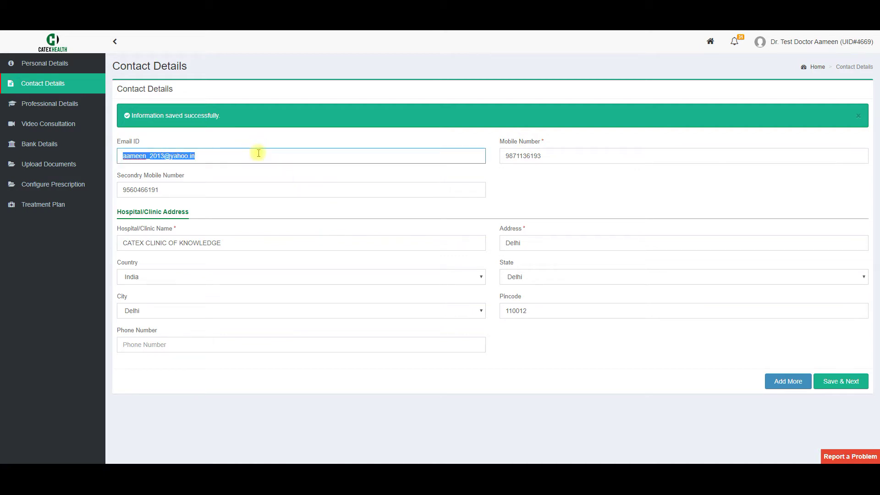
click(594, 155)
key(ctrl+a)
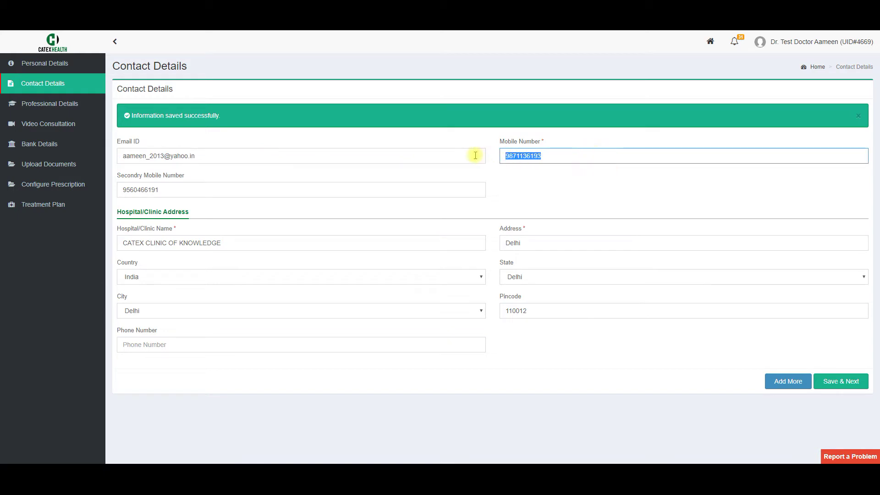
click(301, 195)
key(ctrl+a)
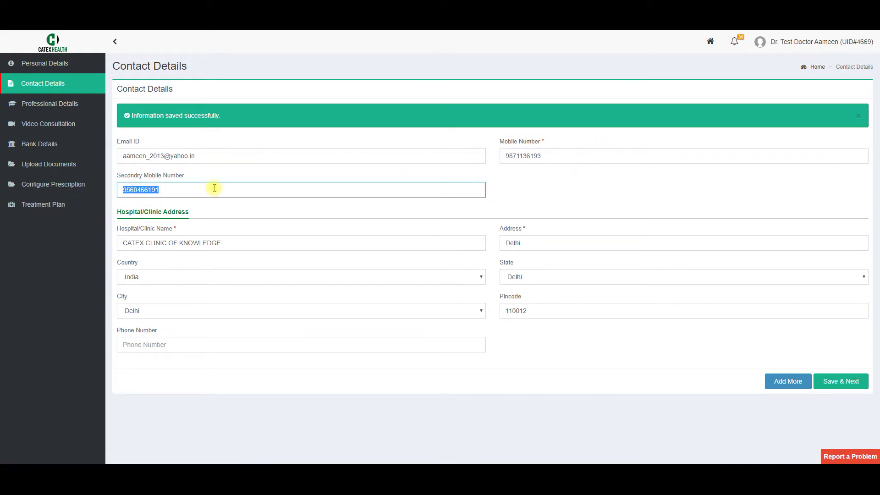
Review the hospital/clinic name, clinic address and clinic phone fields
drag(256, 243, 111, 241)
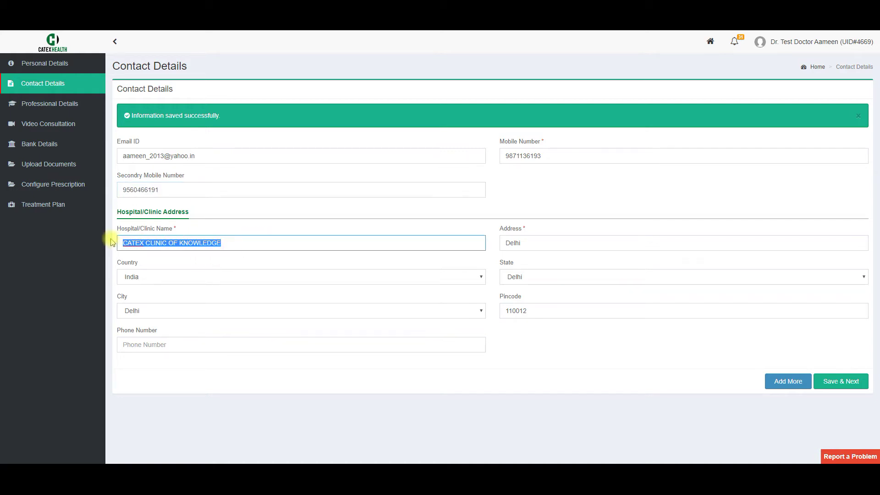
drag(598, 242, 478, 238)
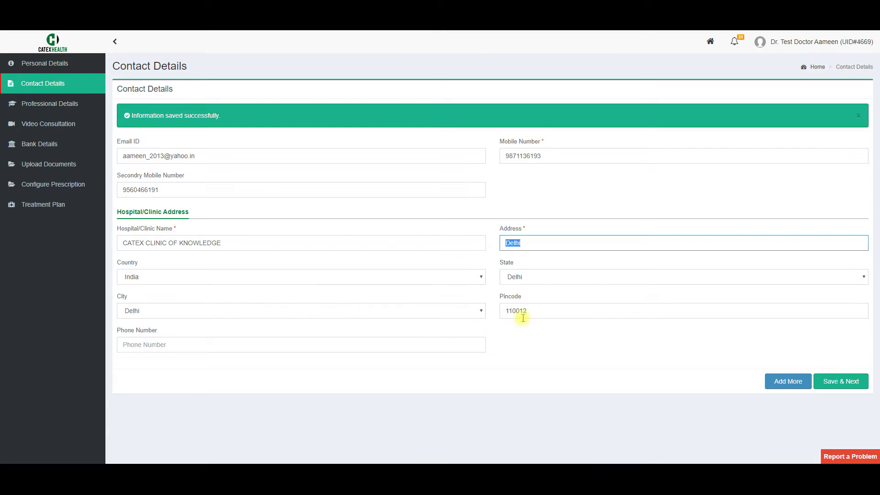
click(327, 345)
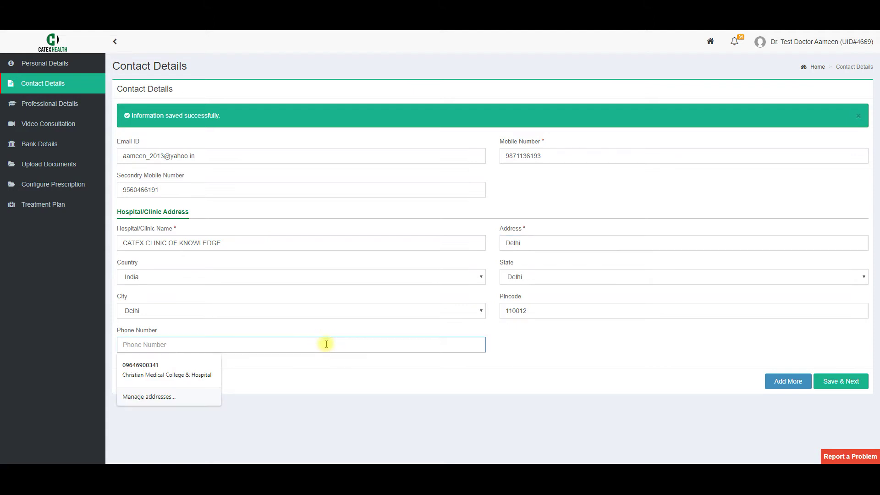
click(380, 369)
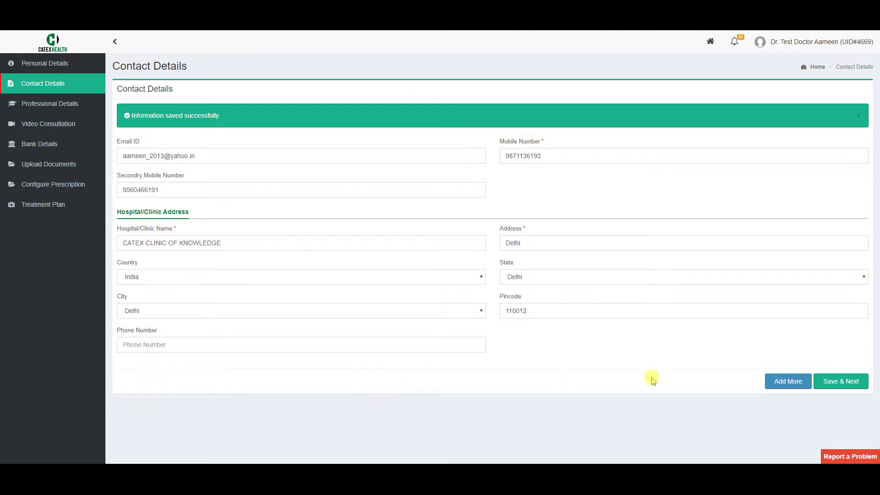
Add two extra Hospital/Clinic Address blocks to the contact form
click(787, 383)
scroll(559, 350, down, 3)
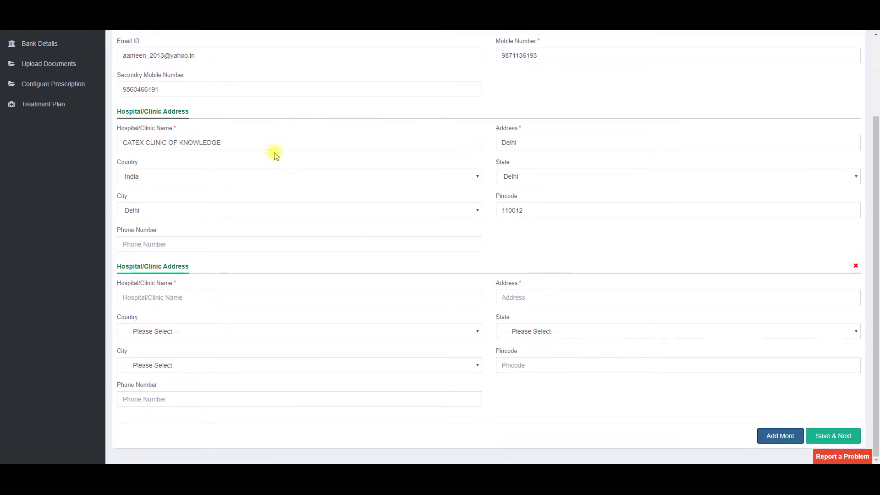
click(785, 436)
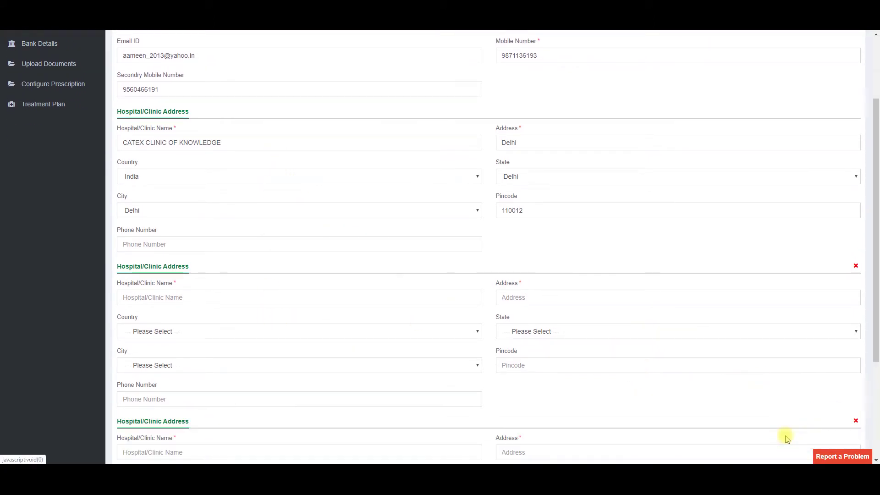
scroll(744, 407, down, 3)
scroll(743, 407, down, 1)
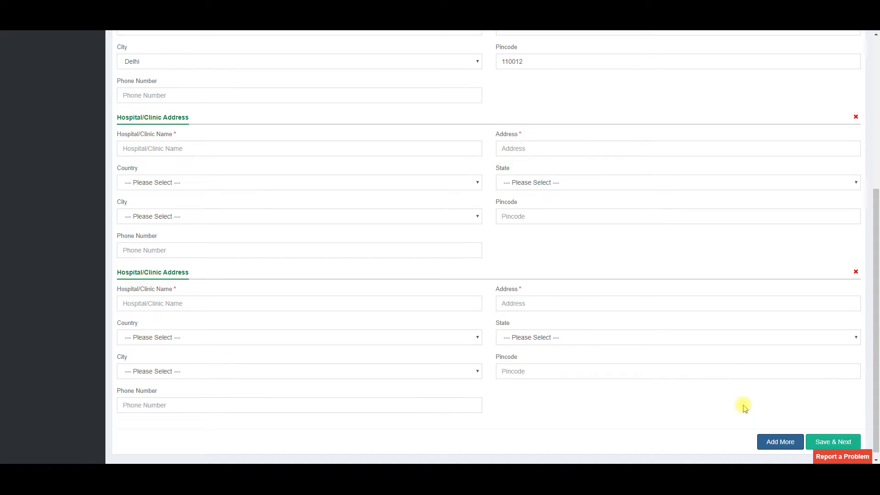
scroll(744, 406, up, 6)
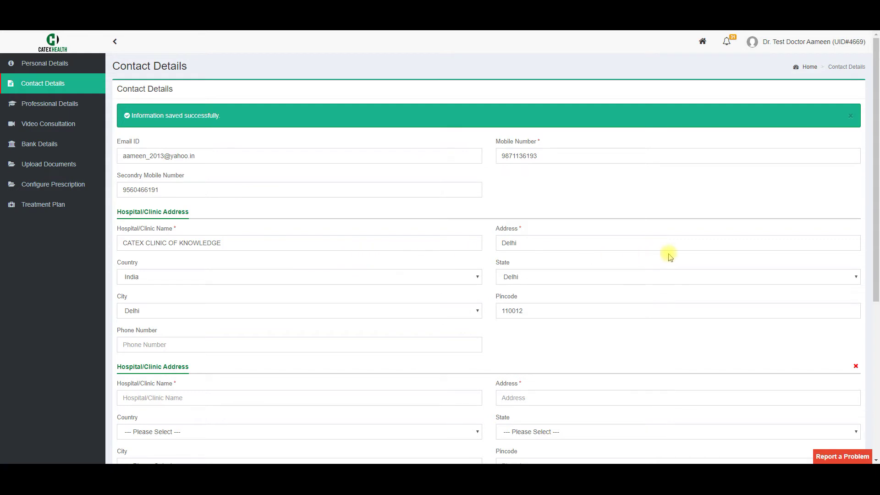
scroll(667, 256, down, 6)
Remove the two empty clinic address blocks and save the contact details
click(846, 443)
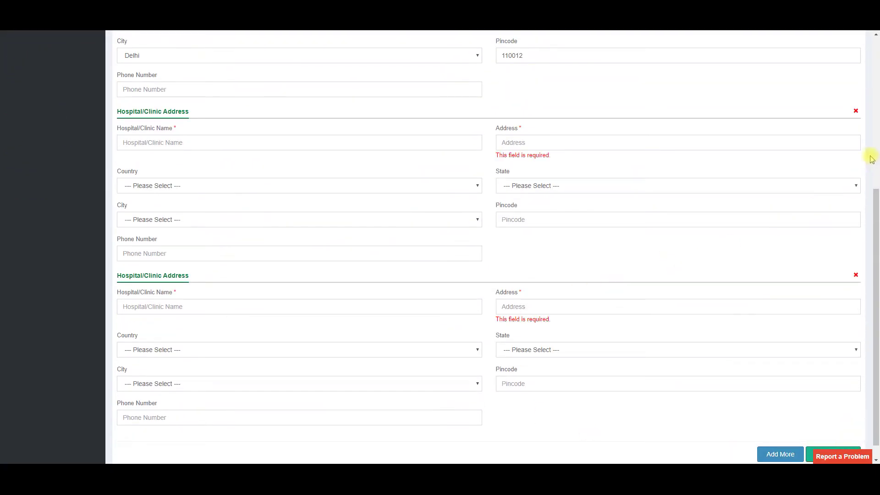
click(854, 112)
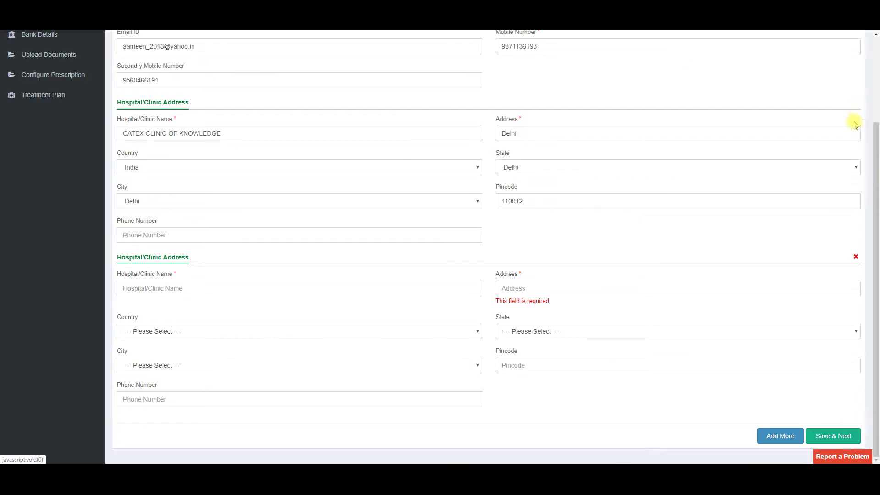
click(855, 255)
click(848, 381)
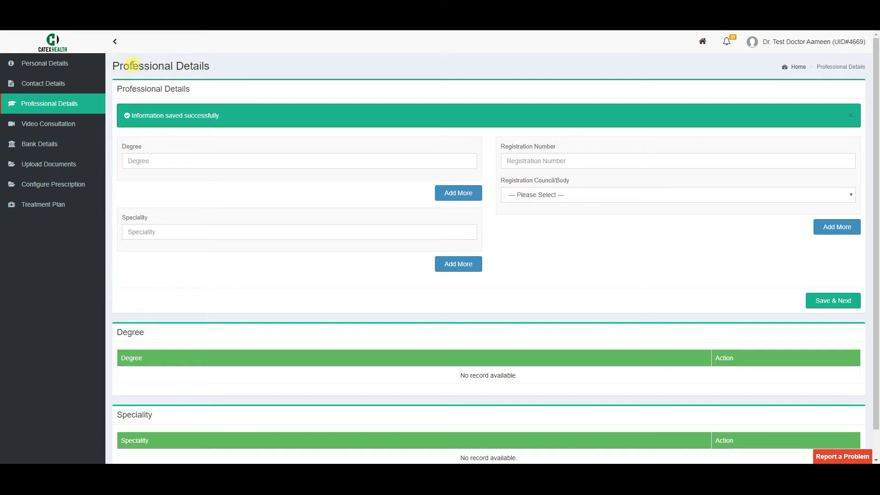
Set the speciality to General Surgery and the first degree to MBBS
click(182, 232)
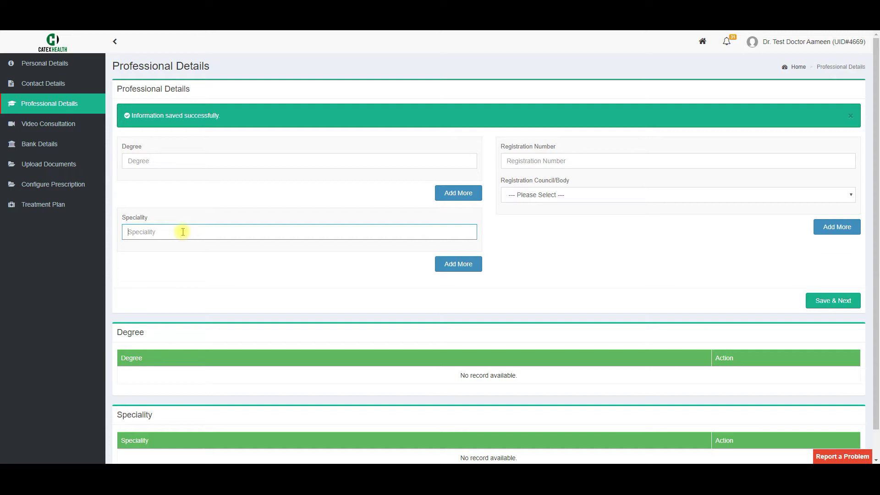
text(Gene)
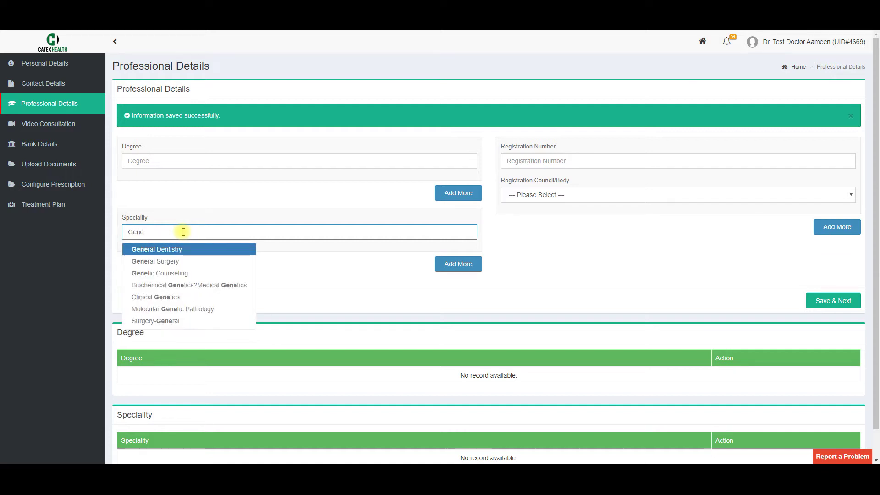
click(178, 261)
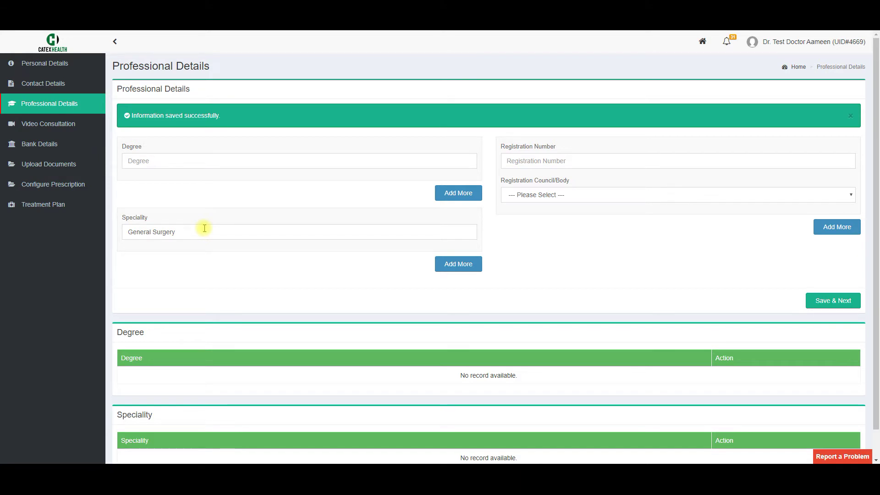
click(198, 158)
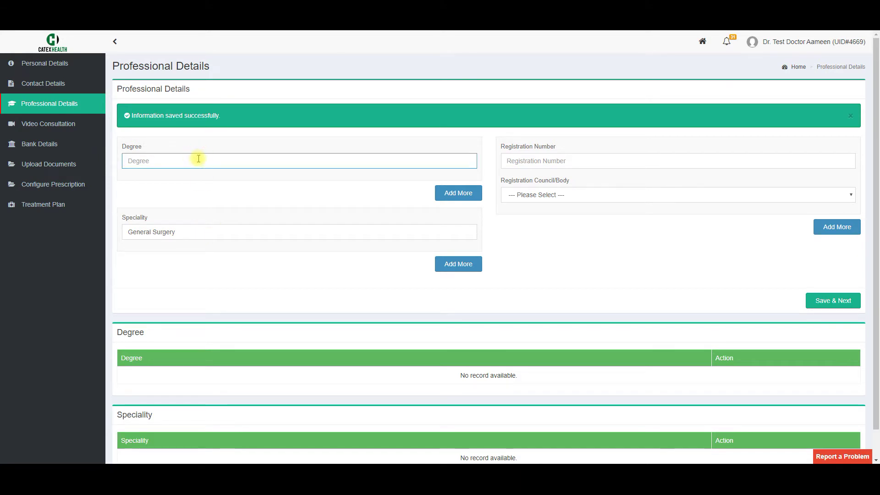
text(MBB)
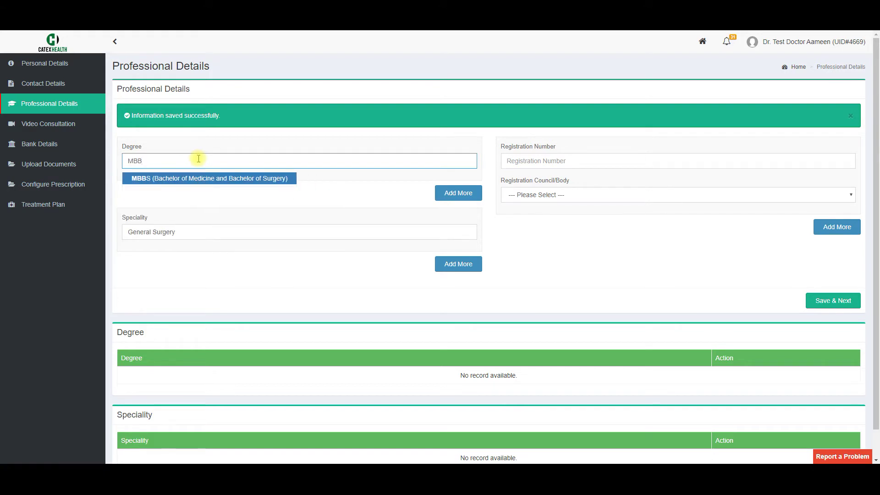
click(218, 178)
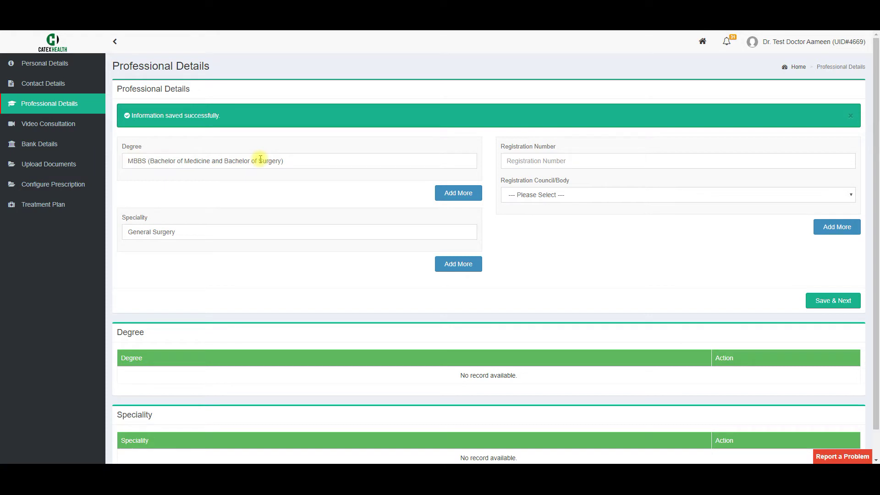
Add MD (Doctor of Medicine) as a second degree, plus blank degree and speciality rows
click(470, 193)
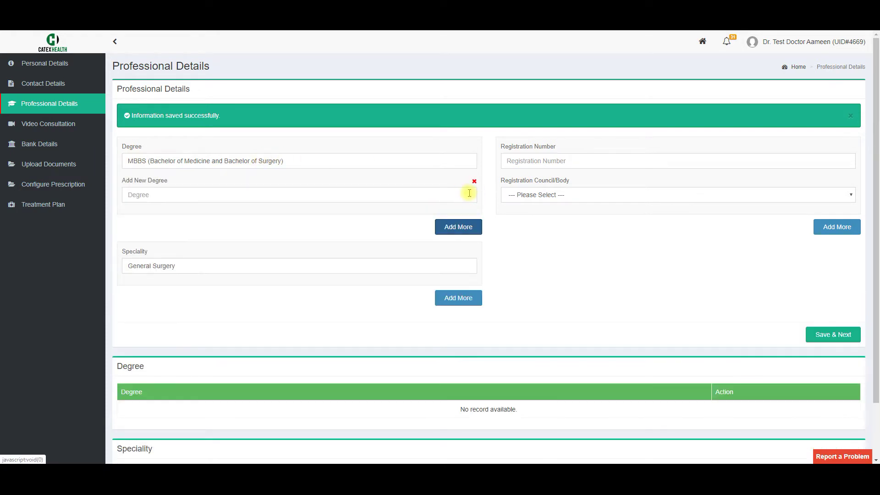
click(426, 195)
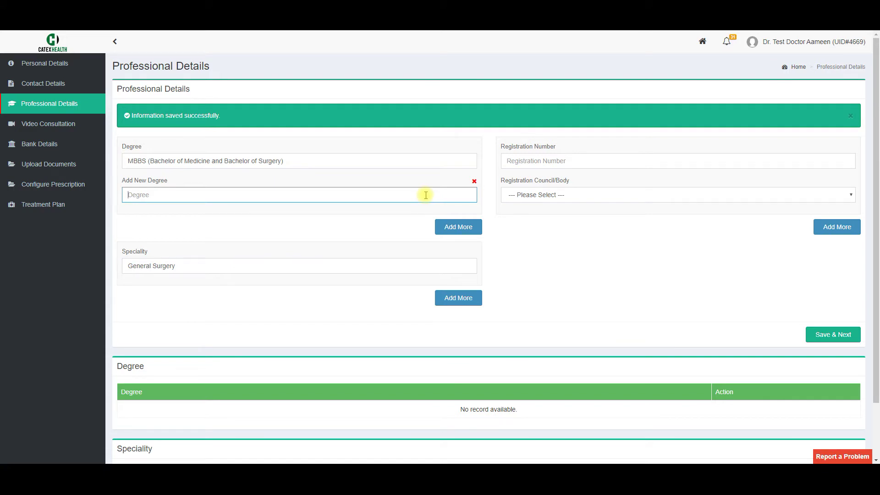
text(MD)
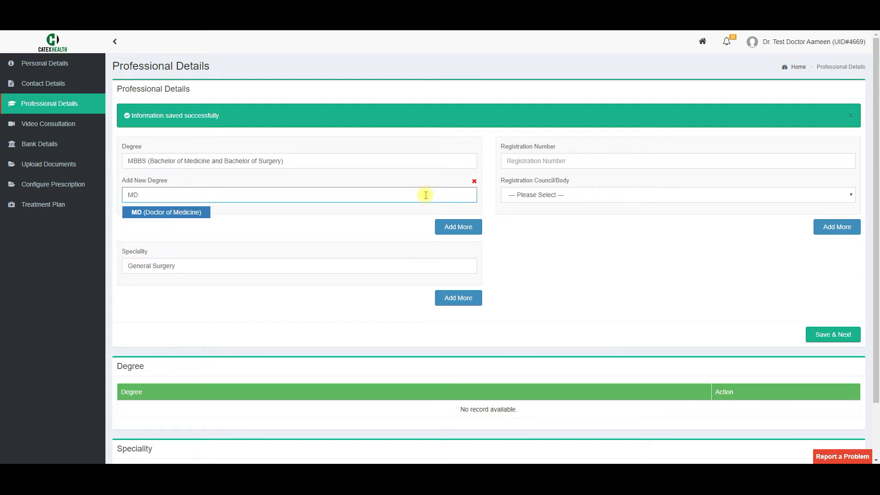
click(166, 213)
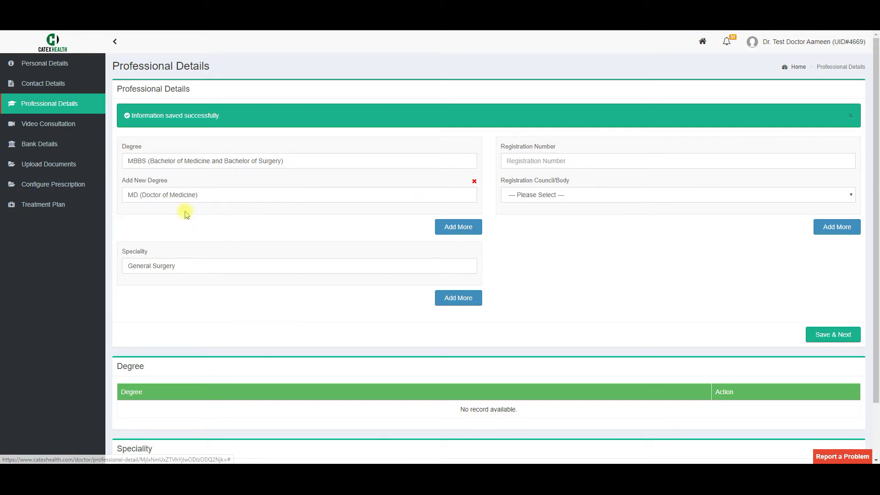
click(454, 226)
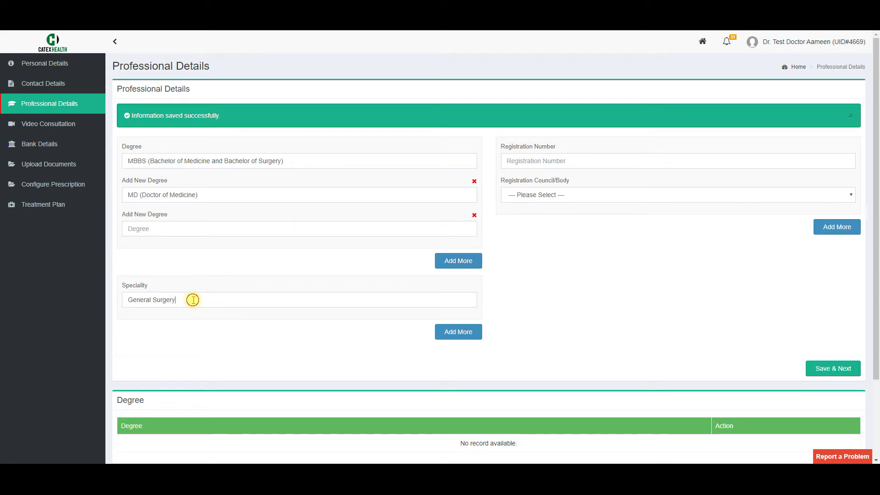
drag(194, 300, 118, 300)
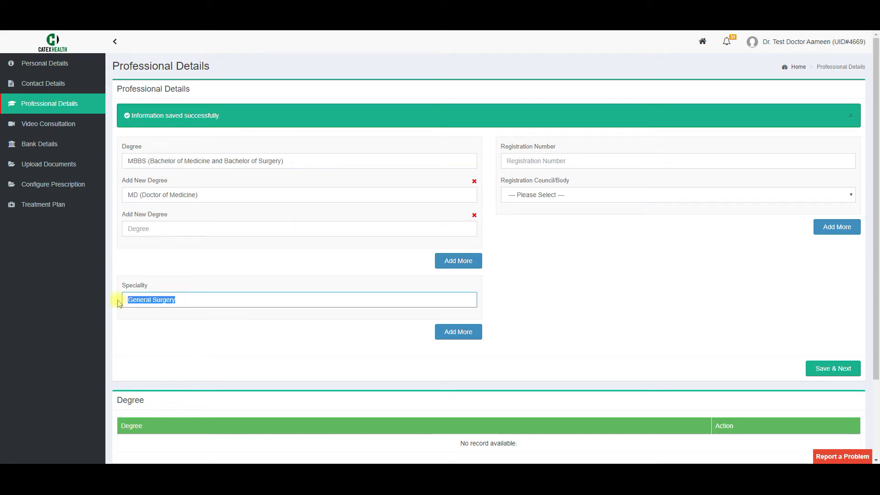
click(190, 299)
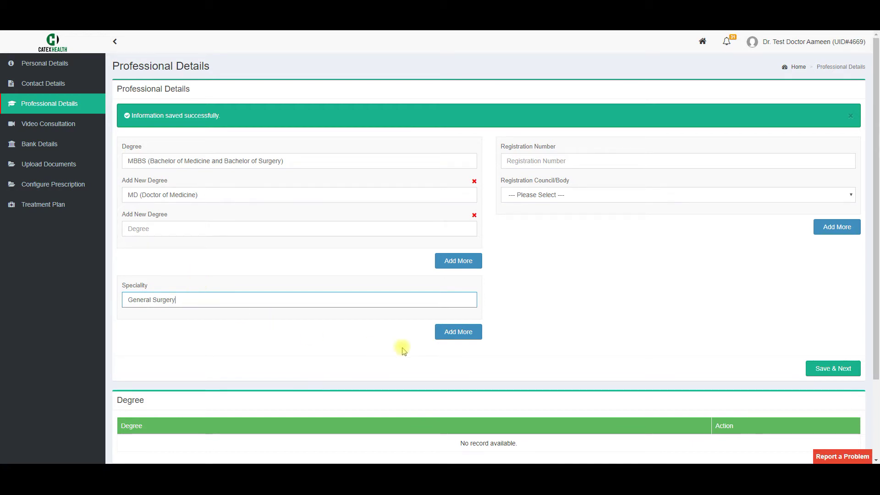
click(459, 331)
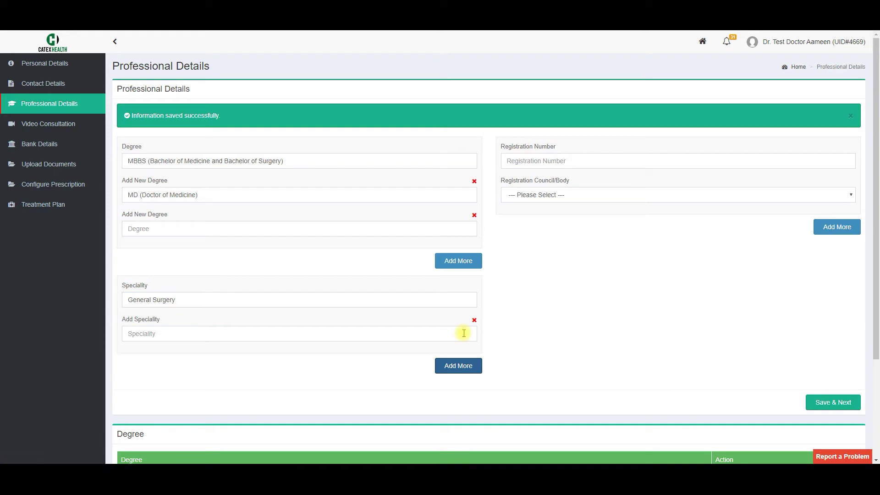
Paste the registration number copied from Notepad and choose Delhi Medical Council
click(592, 165)
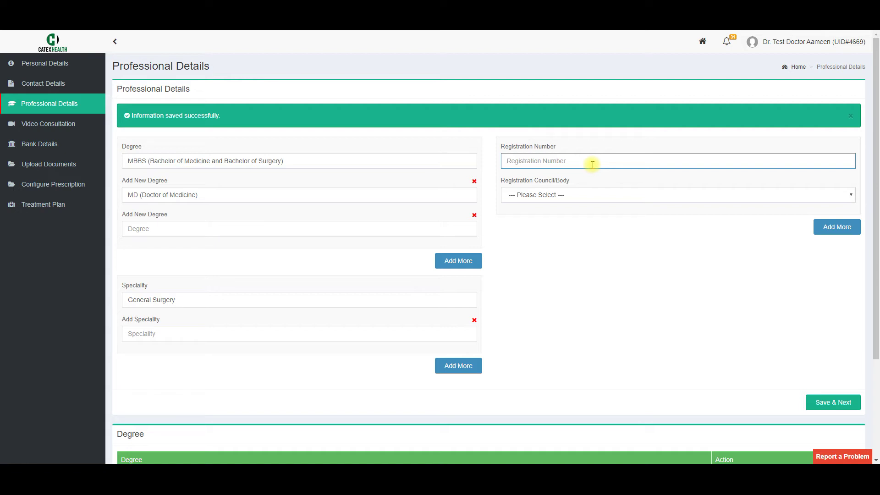
key(alt+Tab)
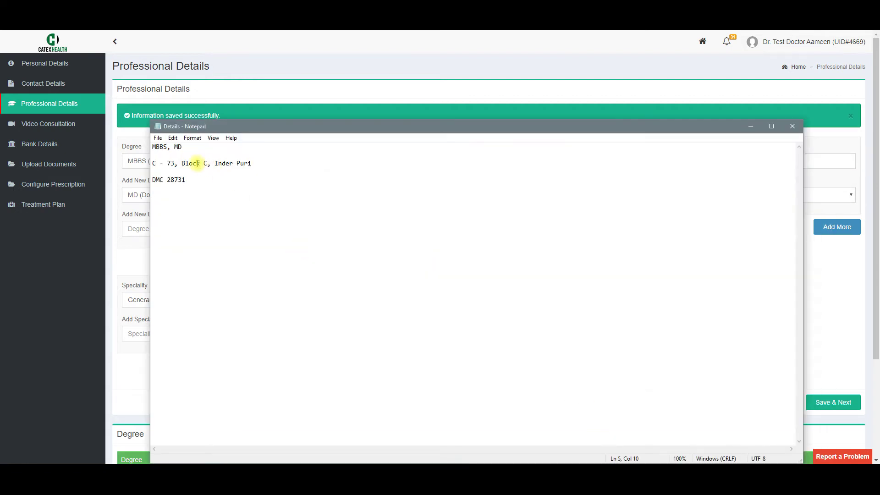
drag(186, 180, 153, 180)
key(ctrl+c)
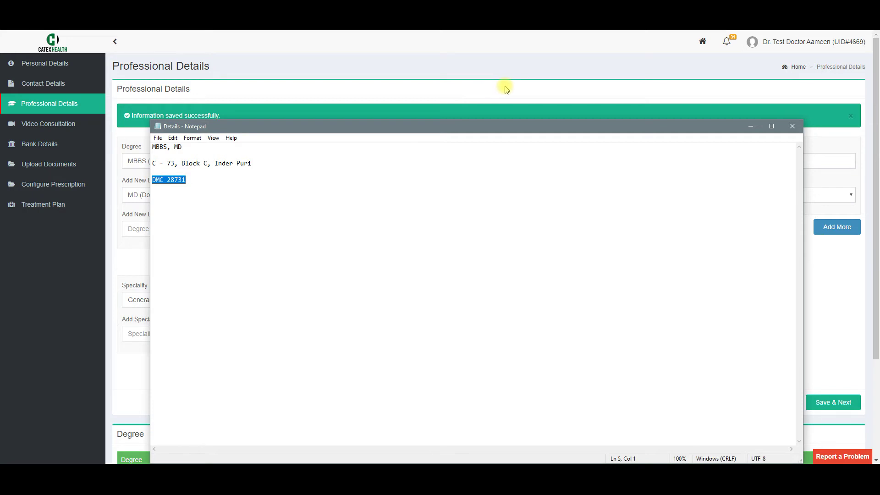
key(alt+Tab)
click(589, 163)
key(ctrl+v)
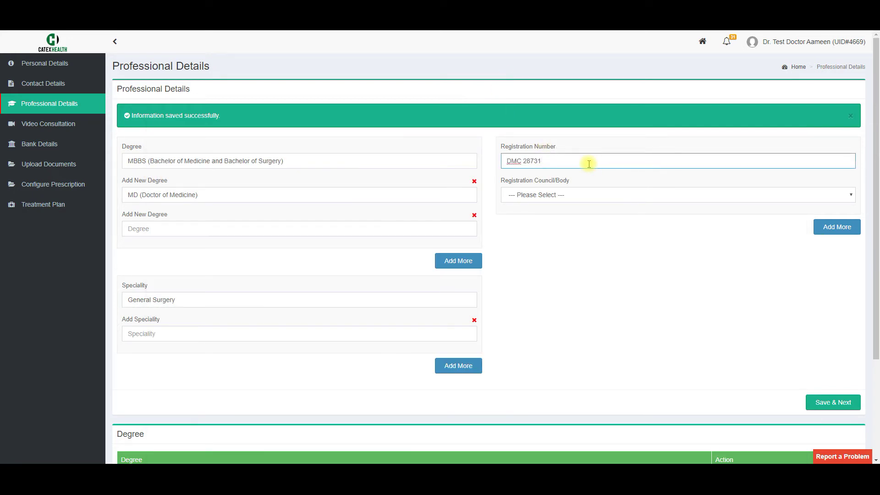
click(573, 195)
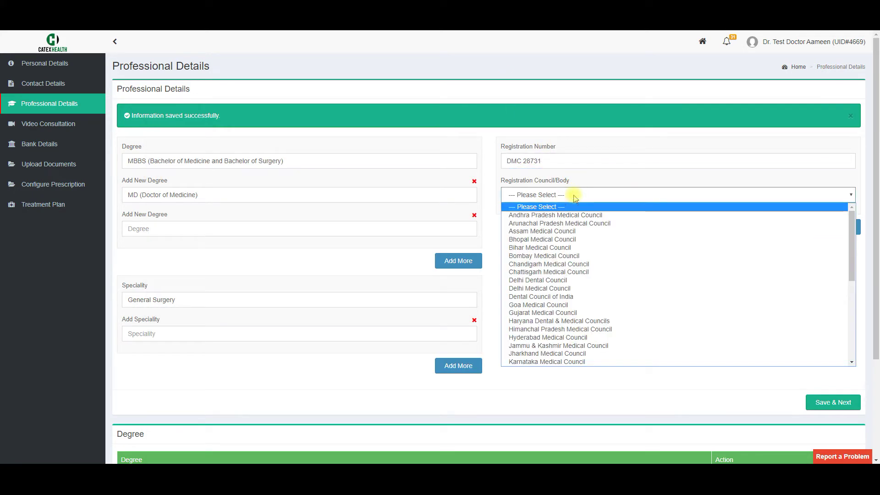
click(565, 287)
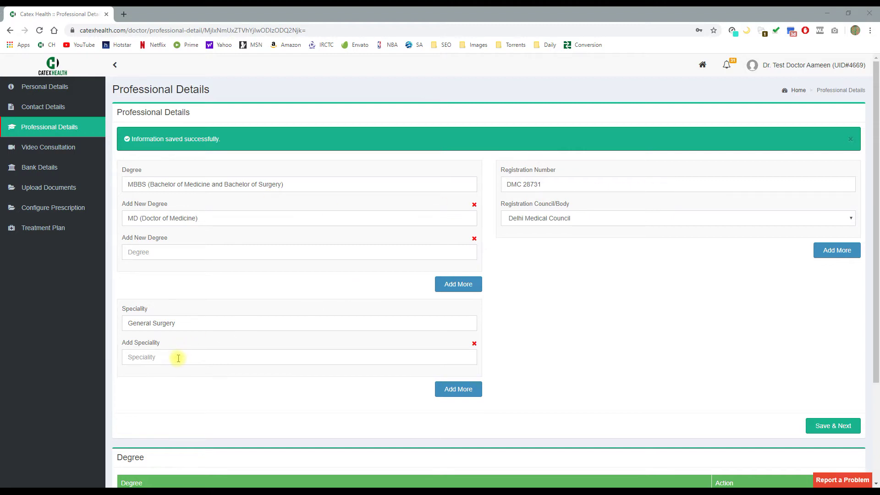
Add Surgery-General as another speciality, then save the professional details
click(178, 358)
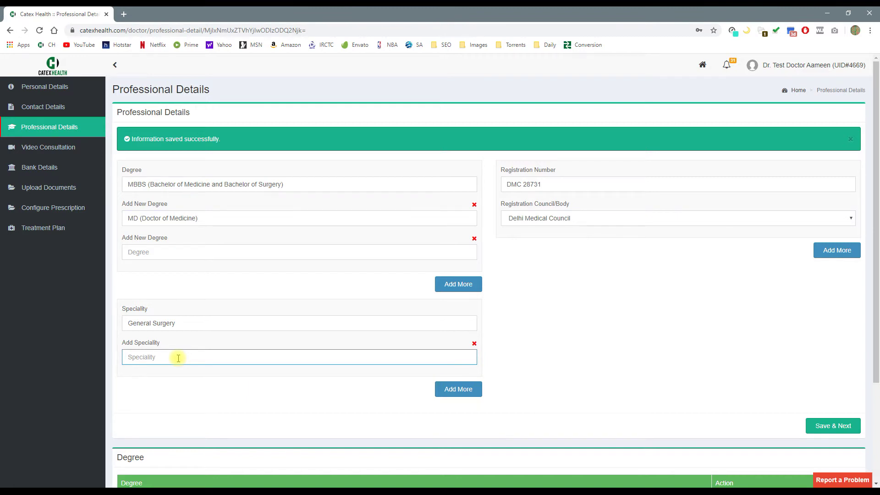
text(su)
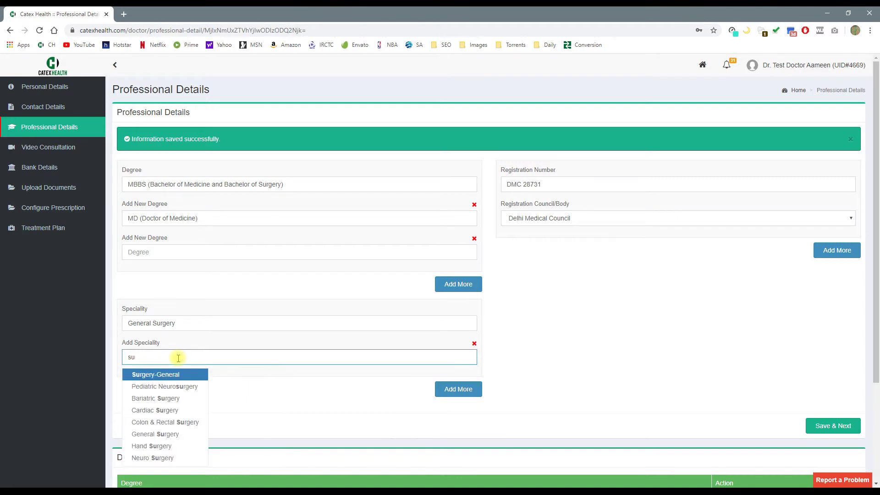
click(177, 374)
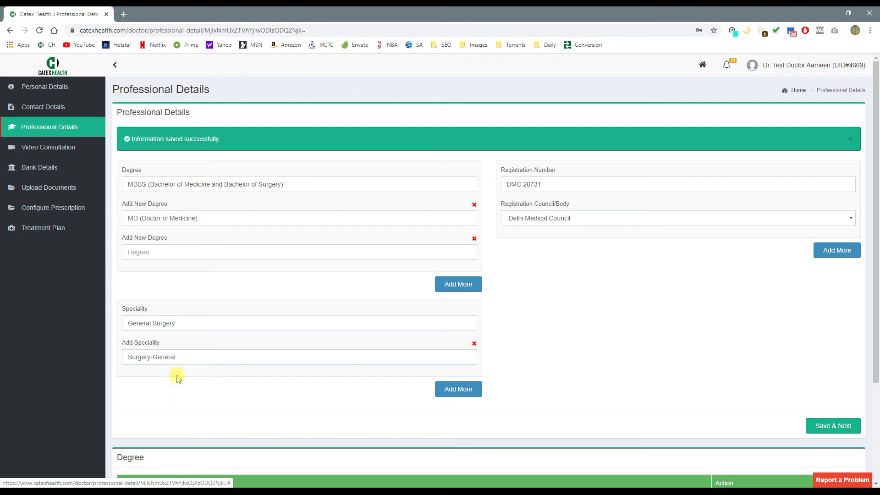
click(468, 392)
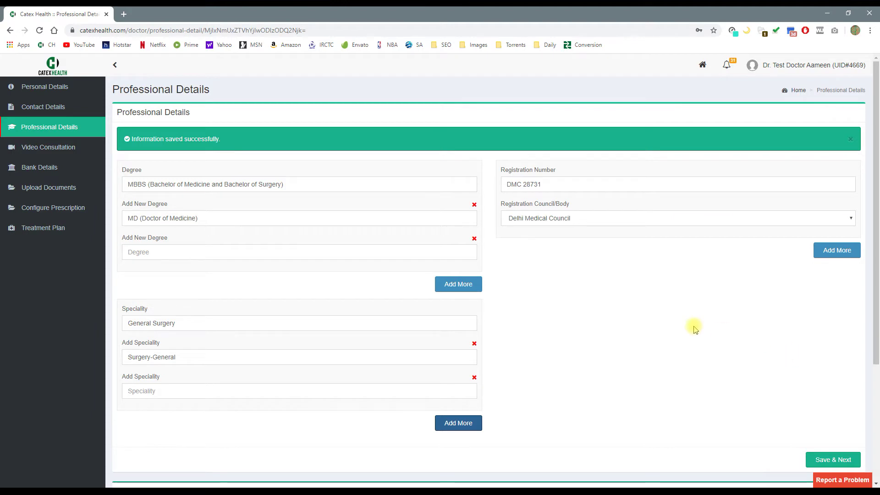
scroll(694, 329, down, 2)
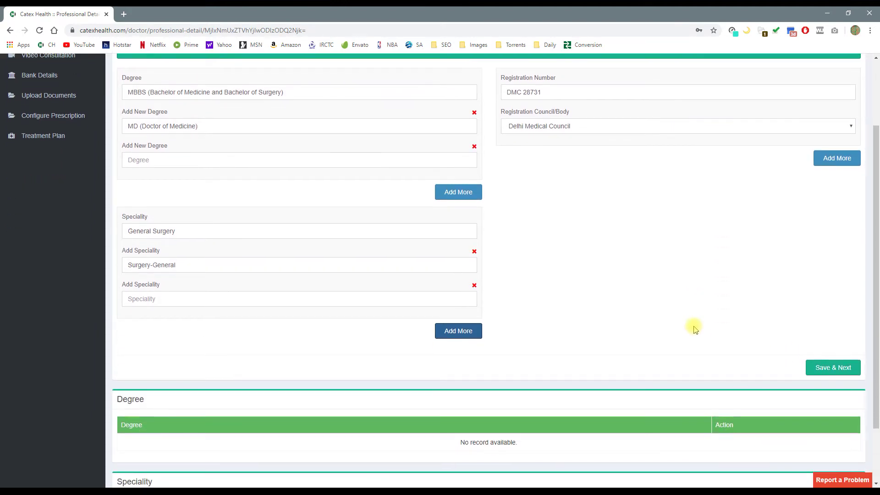
scroll(694, 329, down, 2)
scroll(694, 329, up, 1)
scroll(694, 329, down, 1)
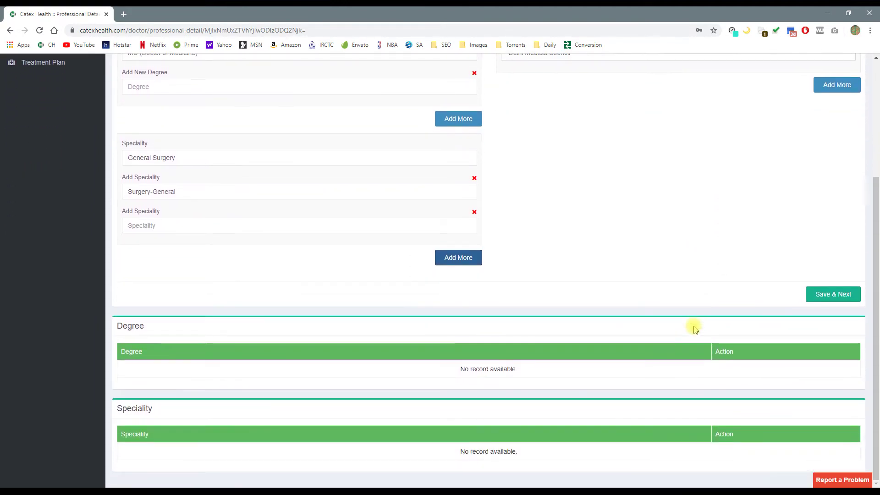
click(826, 296)
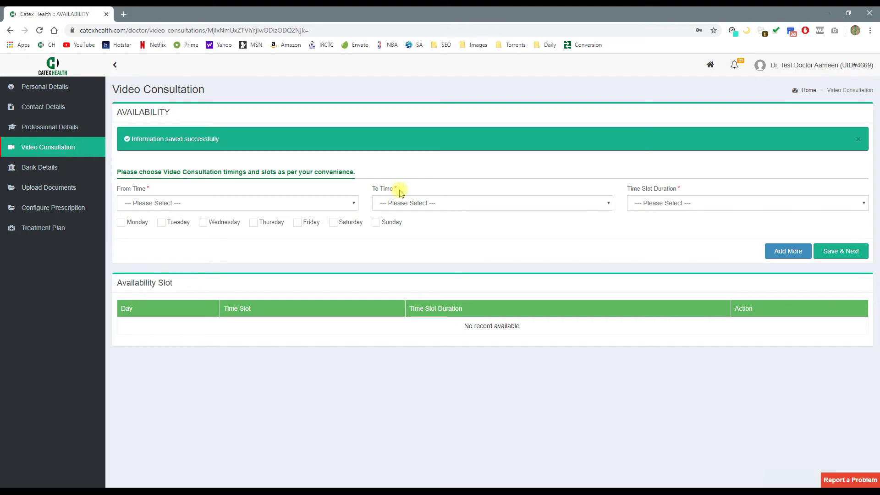
click(699, 206)
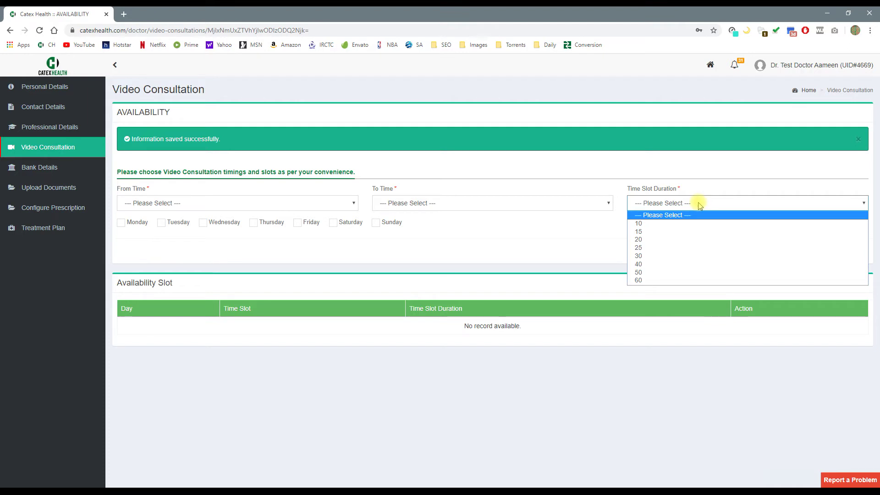
click(703, 163)
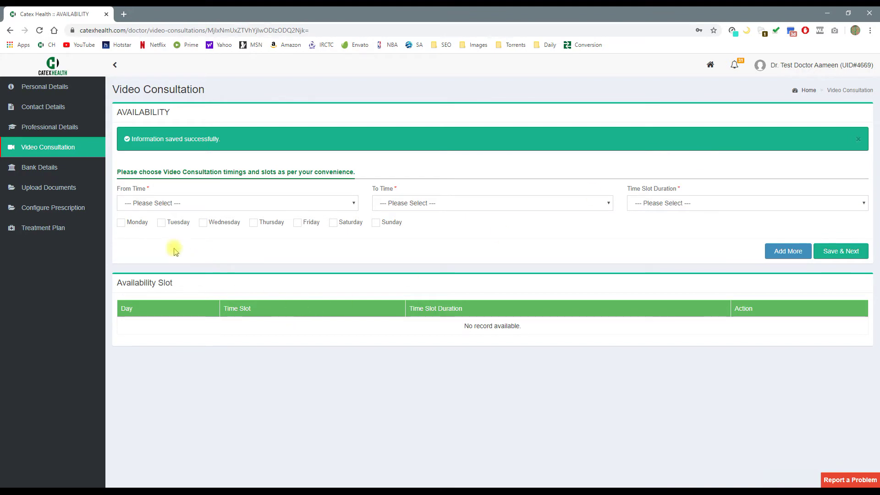
Make Monday, Wednesday and Friday available 9:00 AM to 6:00 PM with slot duration 15
click(121, 223)
click(203, 223)
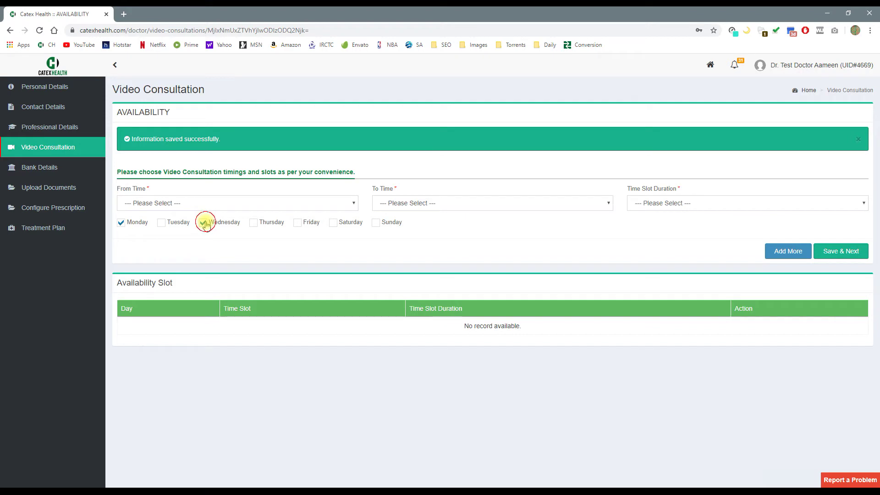
click(298, 222)
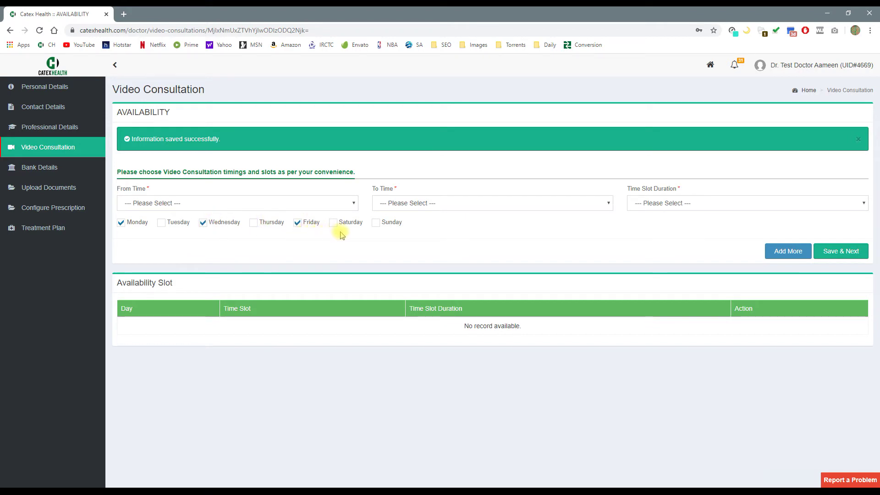
click(165, 205)
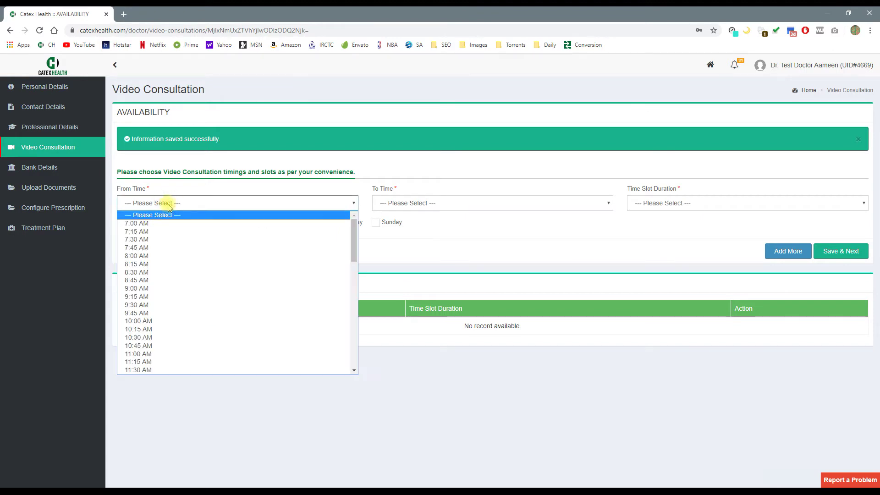
click(164, 288)
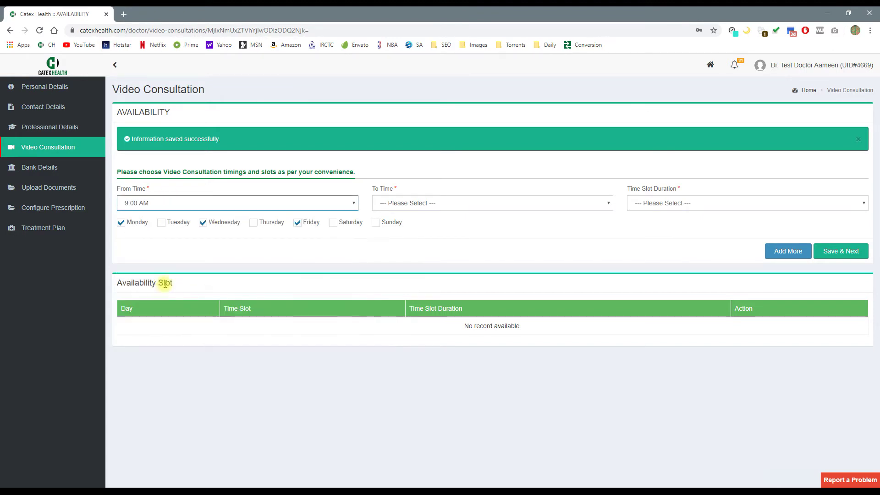
click(461, 203)
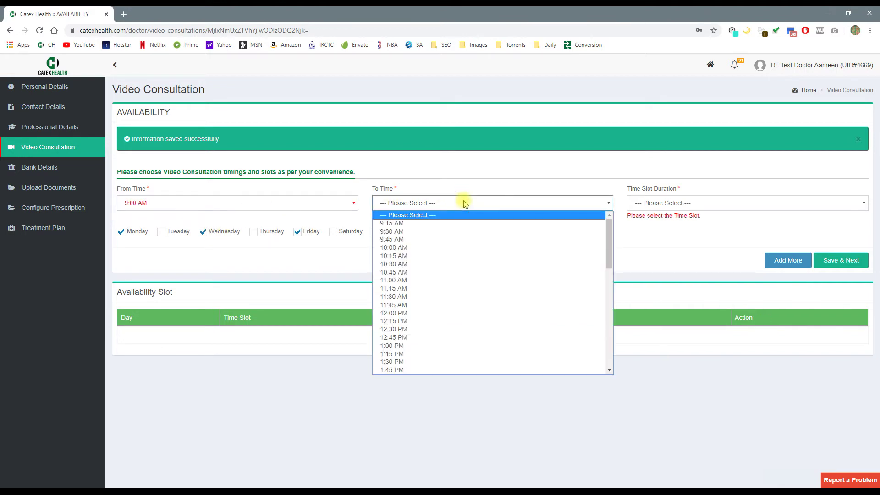
scroll(465, 307, down, 5)
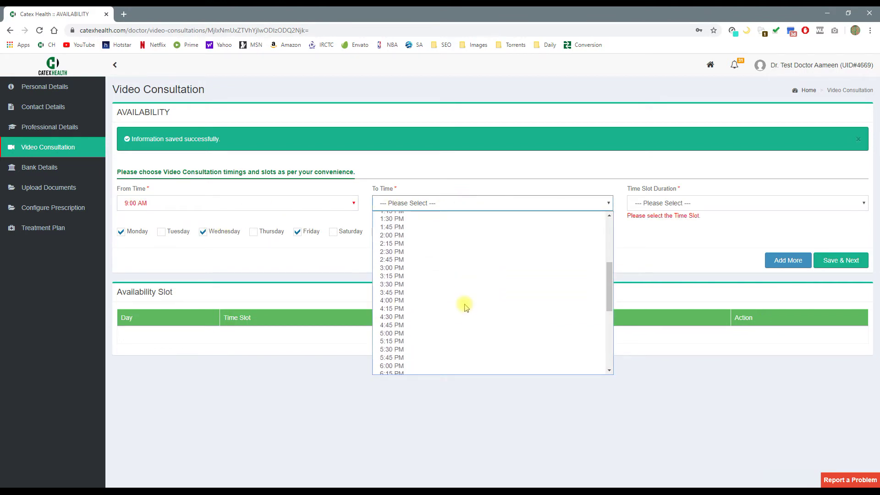
click(442, 364)
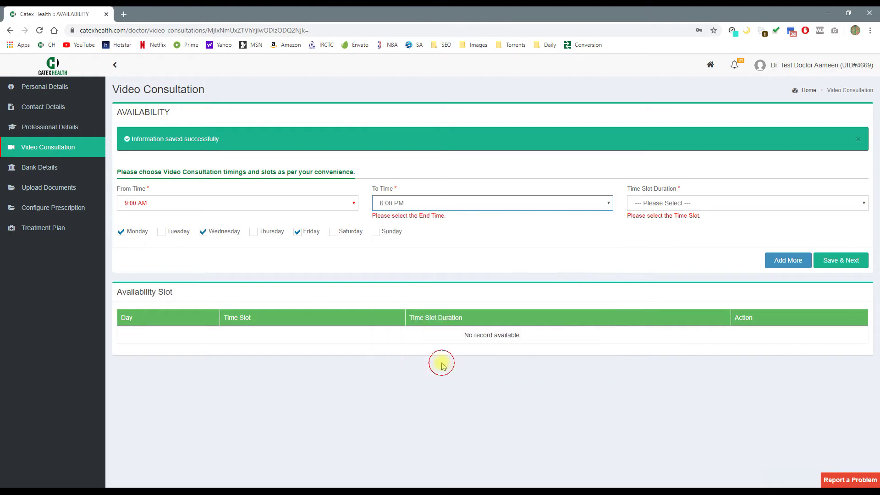
click(541, 228)
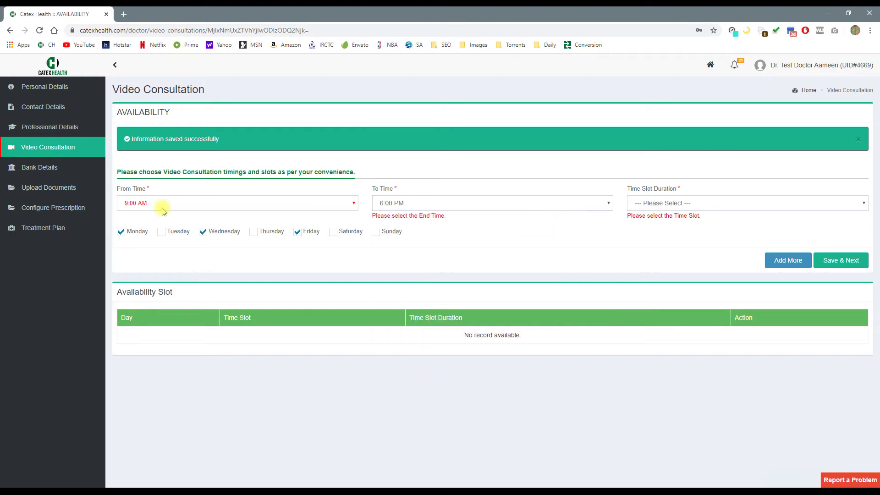
click(666, 204)
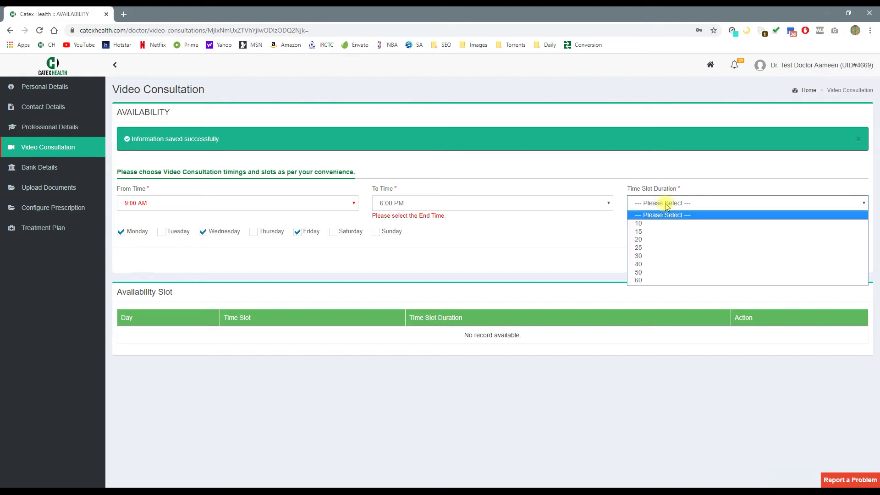
click(657, 233)
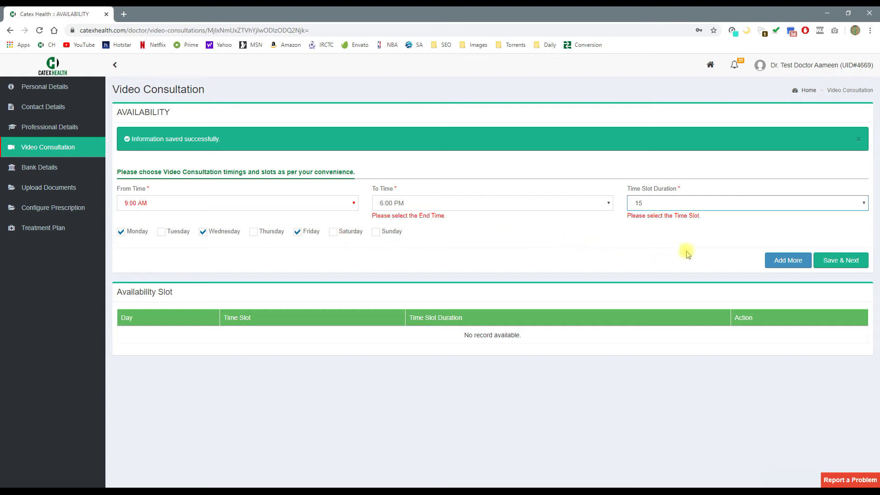
Add a second timing for Tuesday, Thursday and Saturday starting at 10:00 AM
click(791, 259)
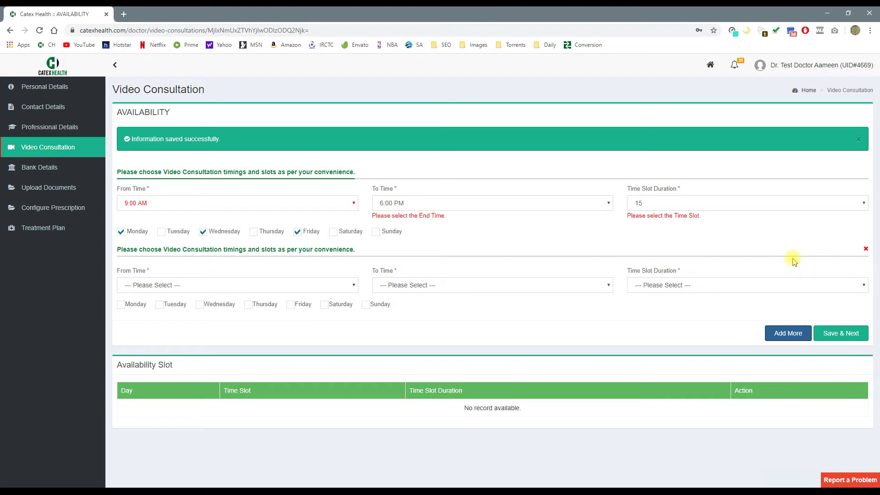
click(160, 305)
click(249, 306)
click(324, 304)
click(226, 284)
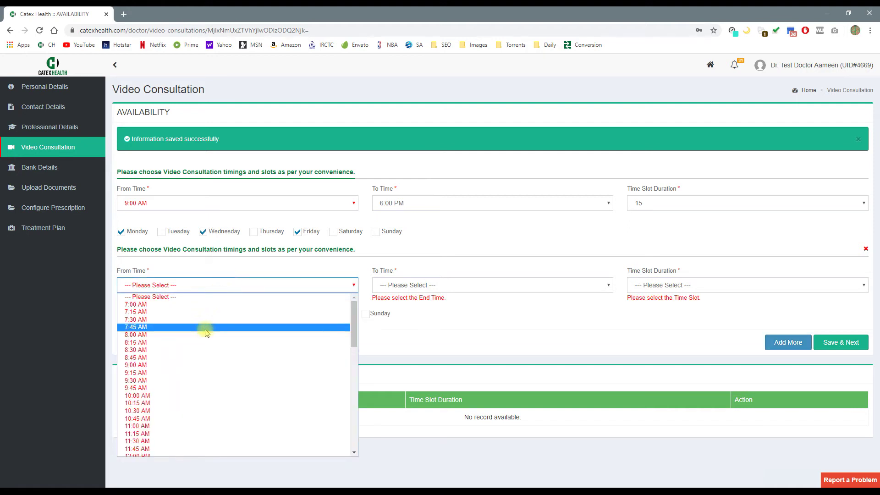
click(192, 396)
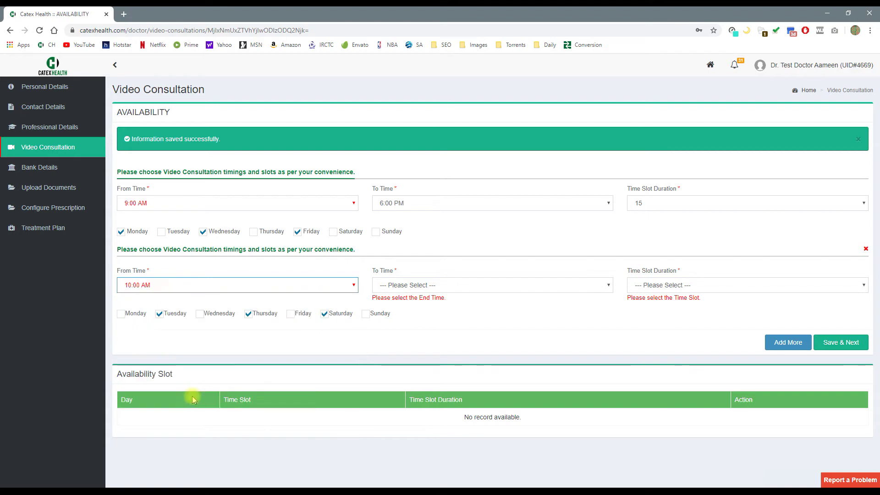
End the second timing at 7:00 PM with slot duration 15, then save the availability
click(435, 284)
scroll(422, 364, down, 6)
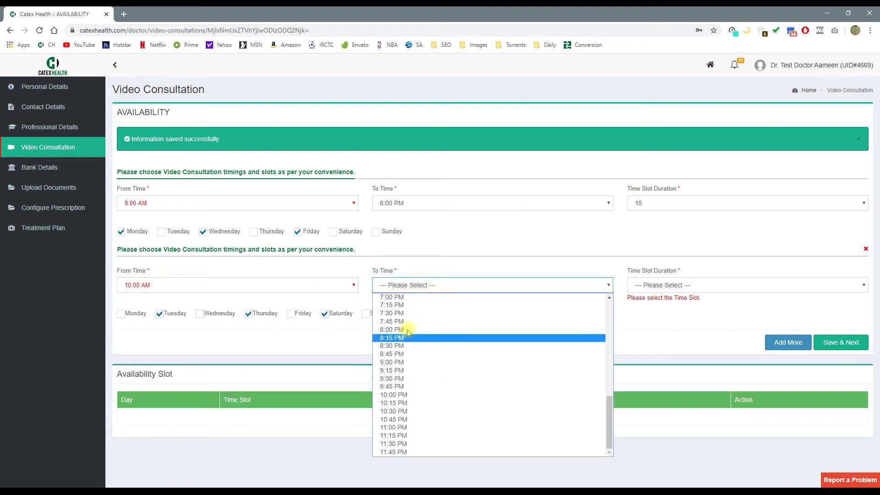
click(406, 298)
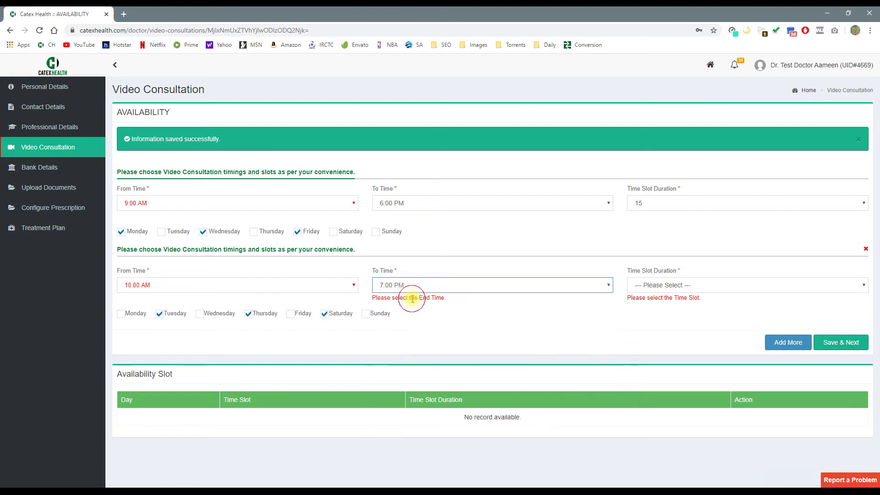
click(724, 284)
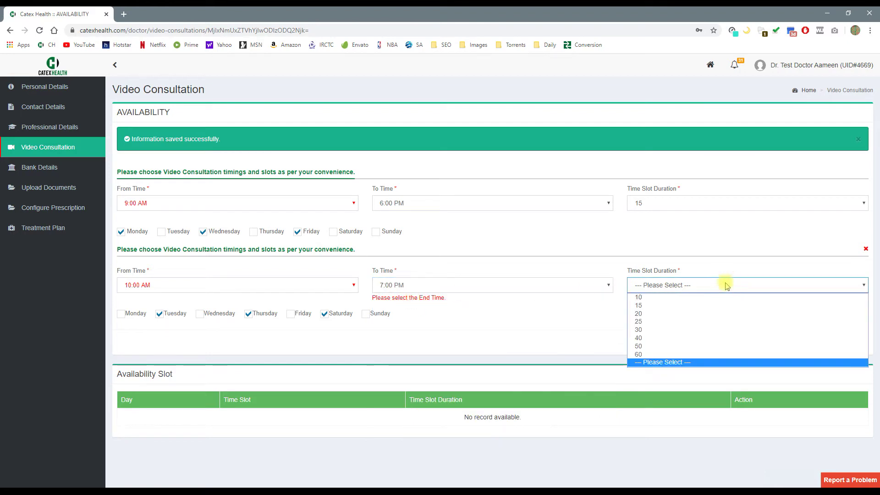
click(665, 306)
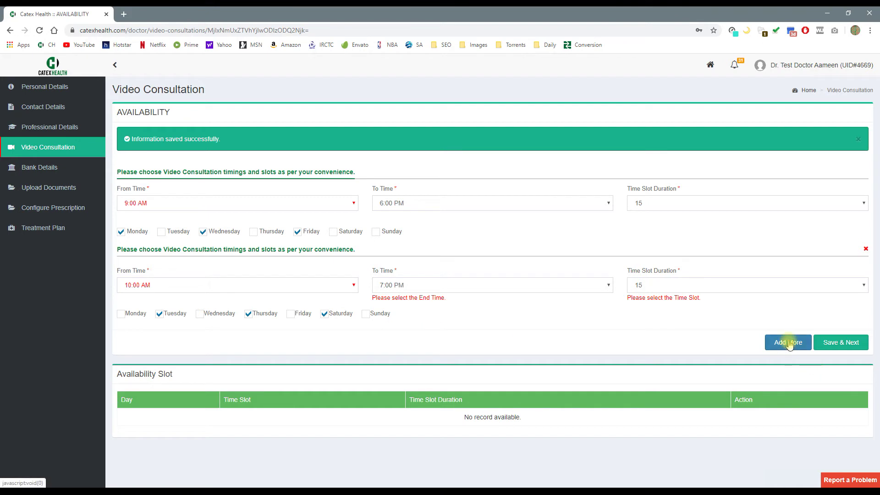
click(841, 344)
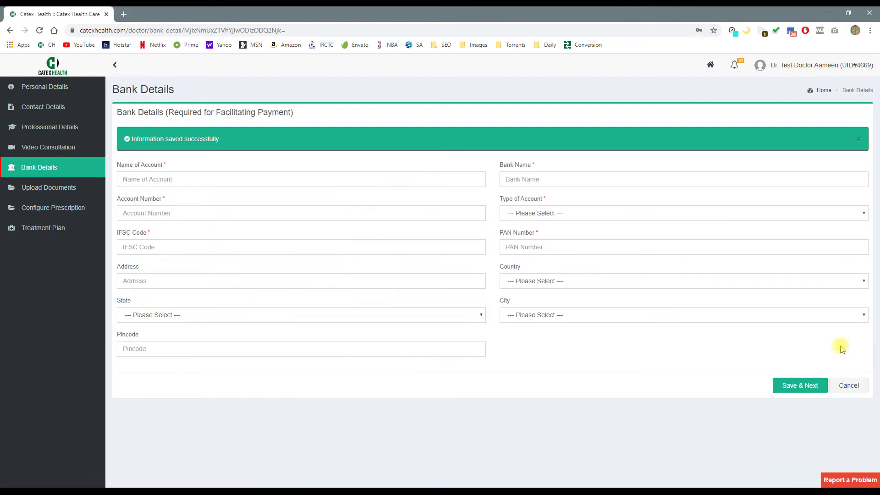
click(57, 150)
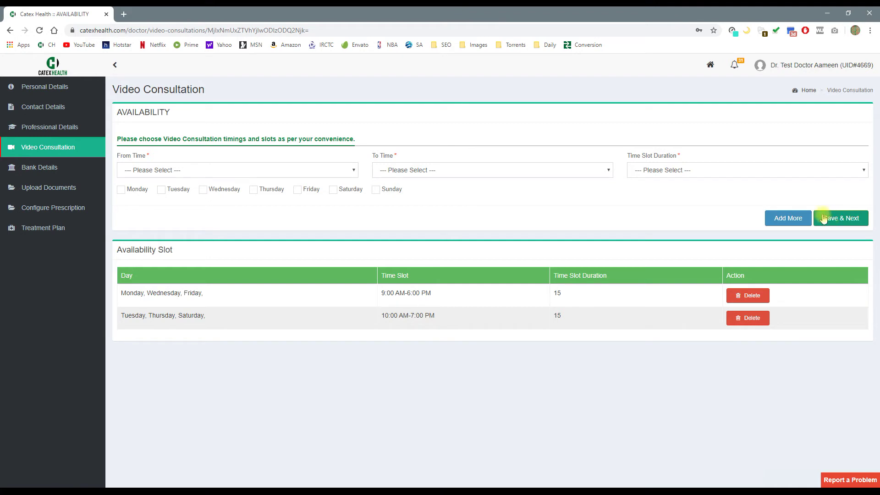
click(38, 168)
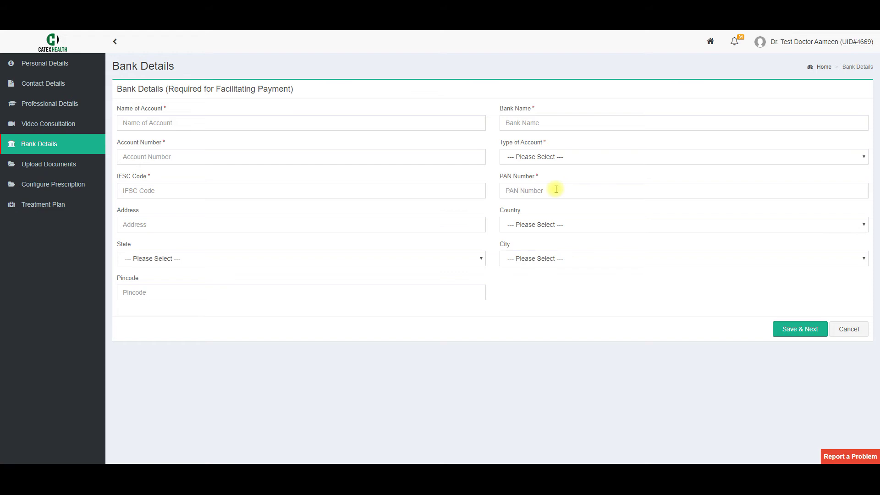
Leave the Bank Details empty, save, and move on to the Upload Documents page
click(803, 328)
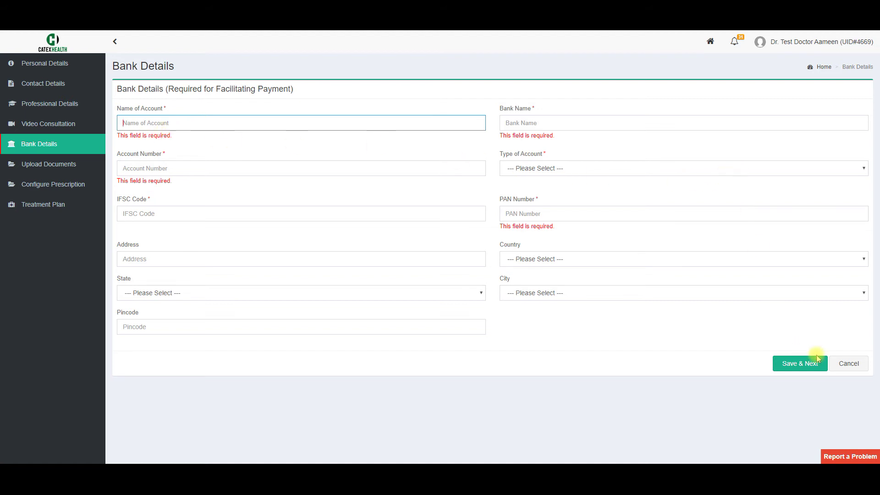
click(42, 165)
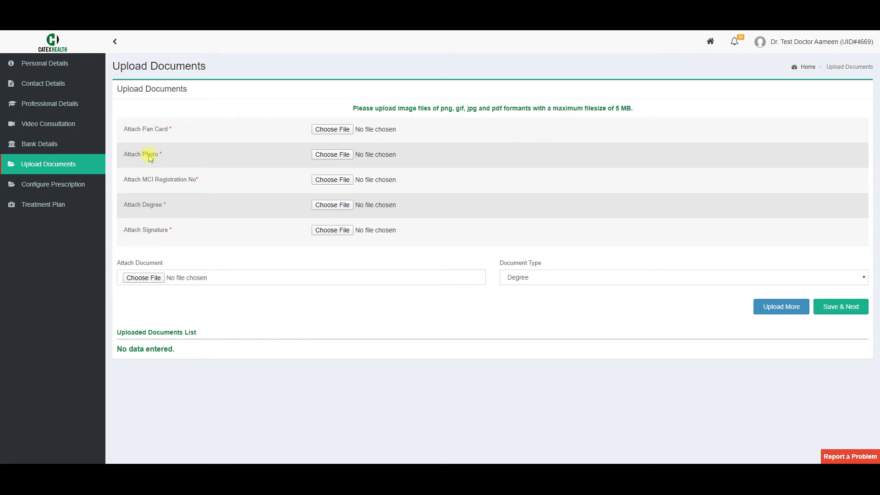
Point out the required Pan Card, Photo, MCI Registration, Degree and Signature attachments
triple_click(147, 127)
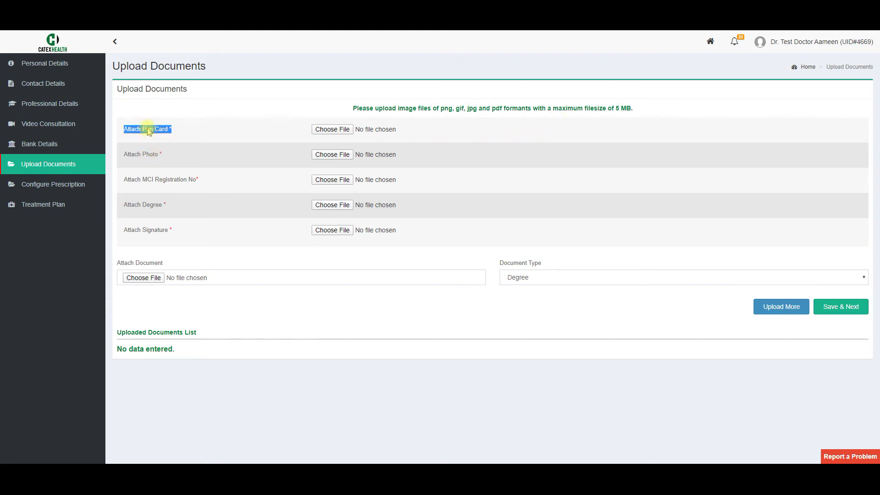
triple_click(144, 154)
double_click(149, 180)
triple_click(150, 180)
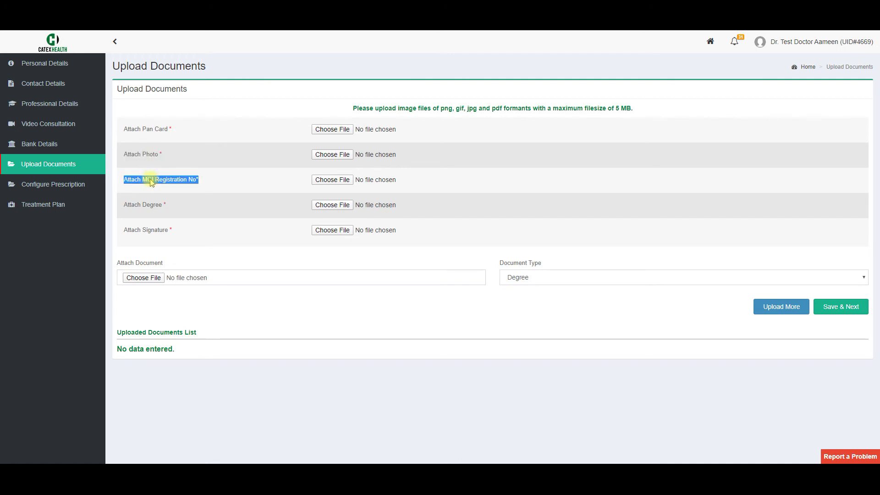
triple_click(146, 206)
triple_click(147, 231)
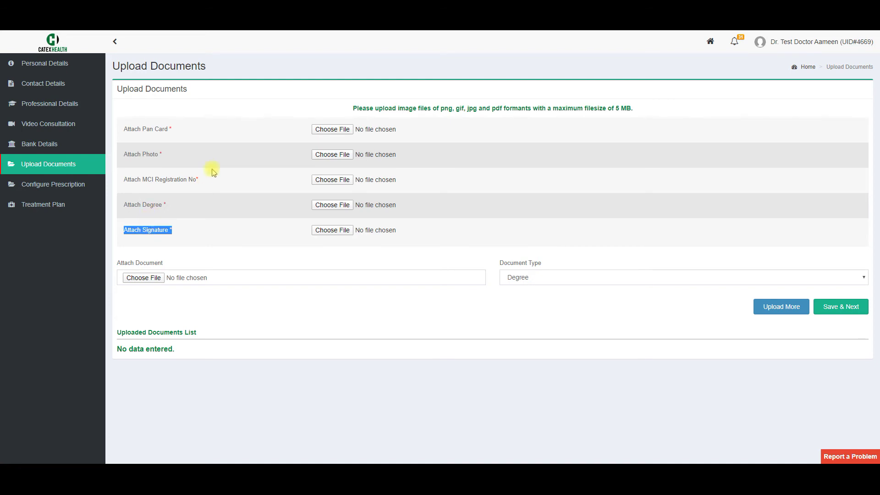
Attach Pan Card.jpg, Photo.jpeg, the MCI image and the Degree image to their rows
click(336, 130)
double_click(359, 65)
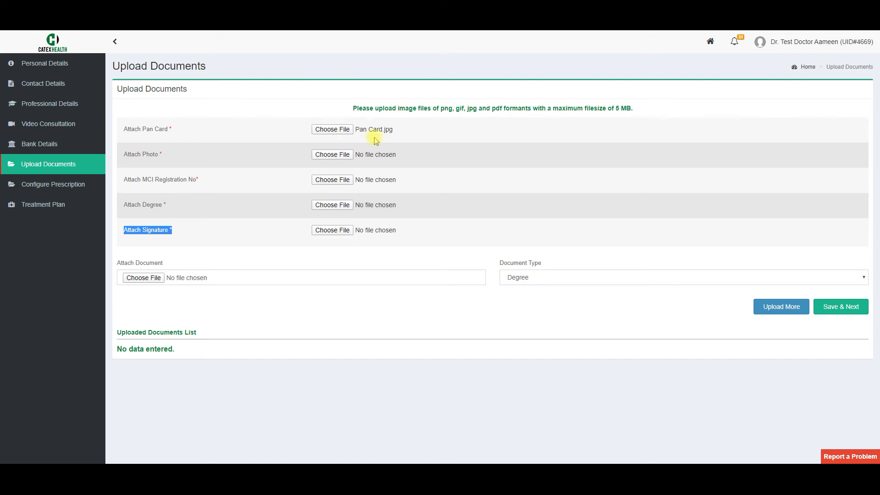
click(342, 155)
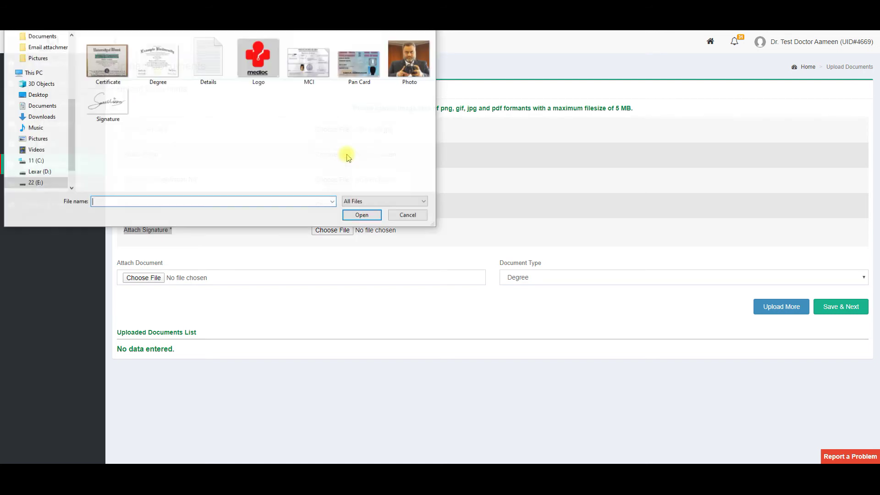
double_click(400, 75)
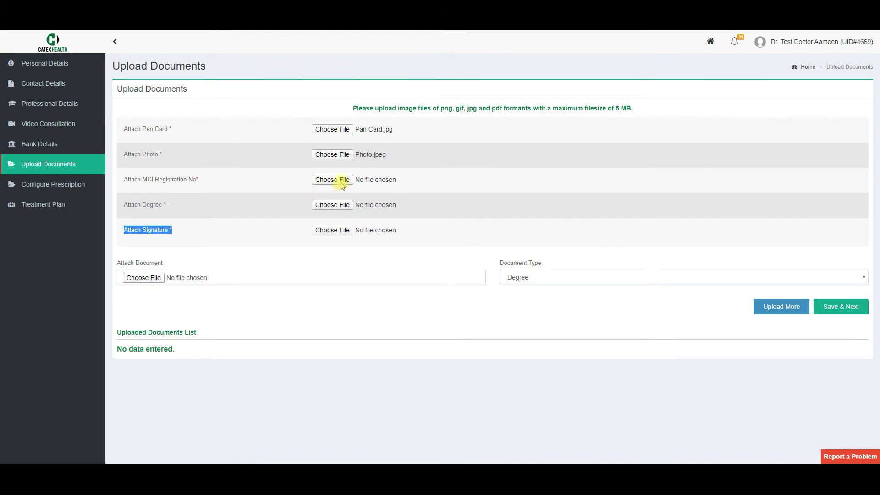
click(339, 181)
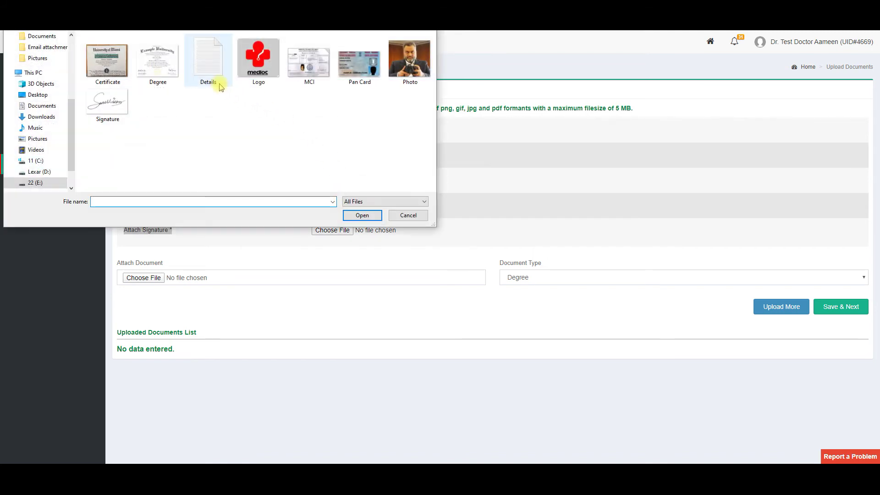
click(311, 68)
double_click(311, 68)
click(339, 204)
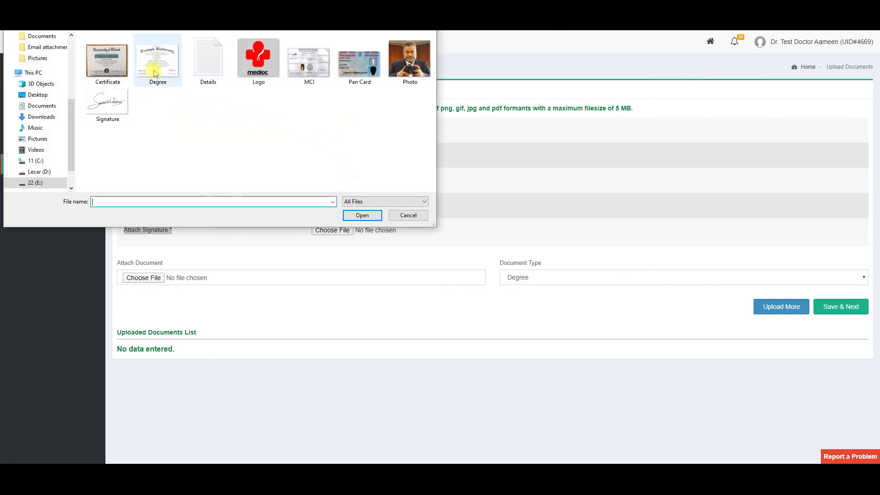
double_click(156, 68)
Load the Signature image into the signature cropper and shift it right
click(333, 230)
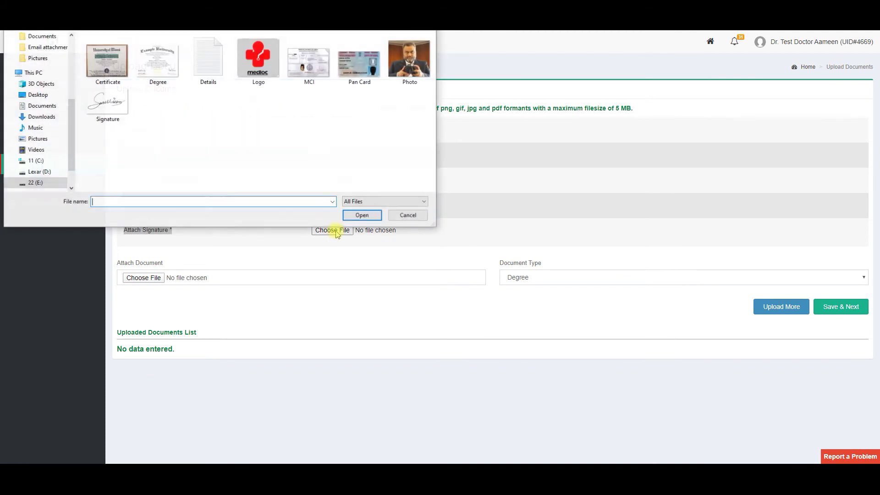
double_click(110, 103)
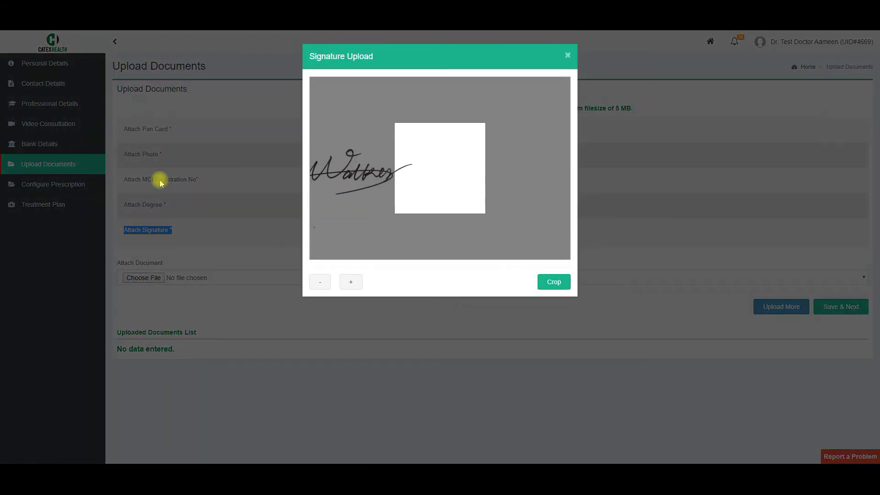
drag(439, 179, 568, 176)
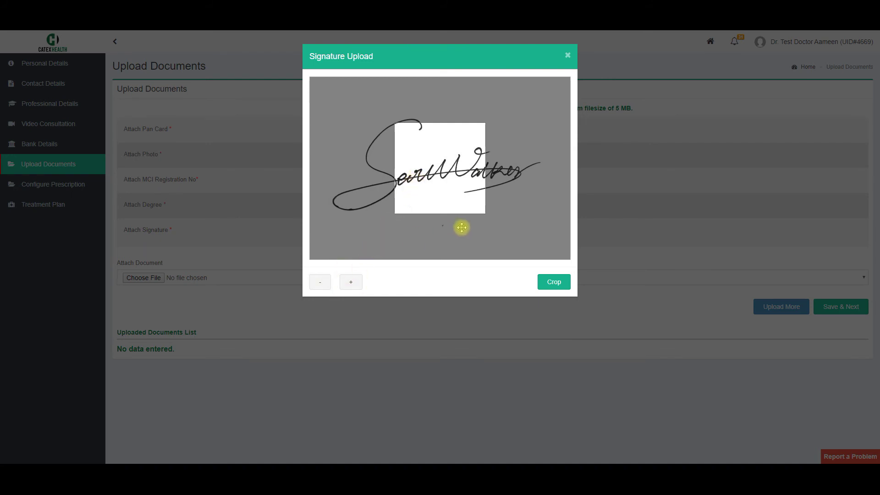
Zoom the signature out to fit the crop box, nudge it into place, and crop it
click(319, 282)
click(320, 284)
click(320, 283)
click(319, 283)
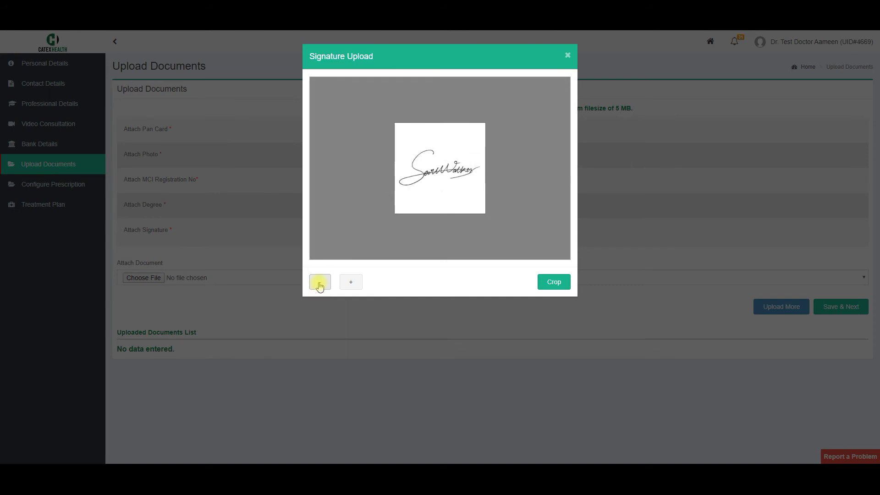
click(351, 282)
scroll(442, 171, up, 1)
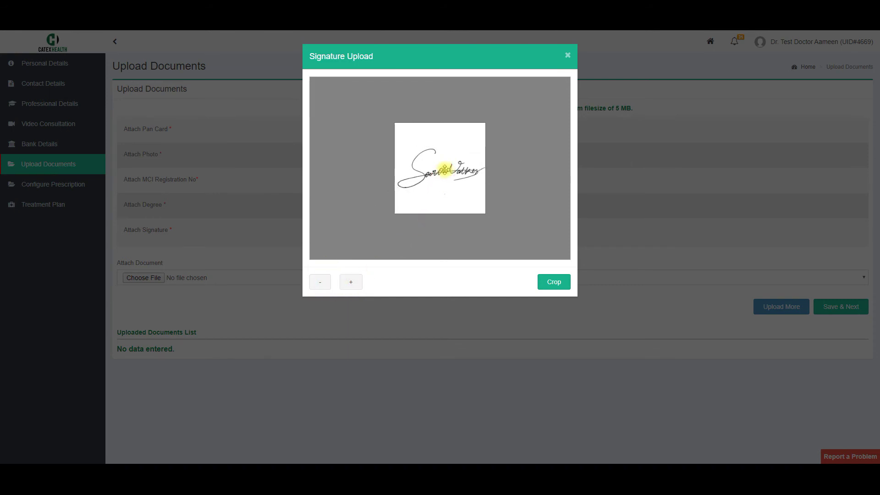
drag(444, 169, 443, 171)
click(553, 282)
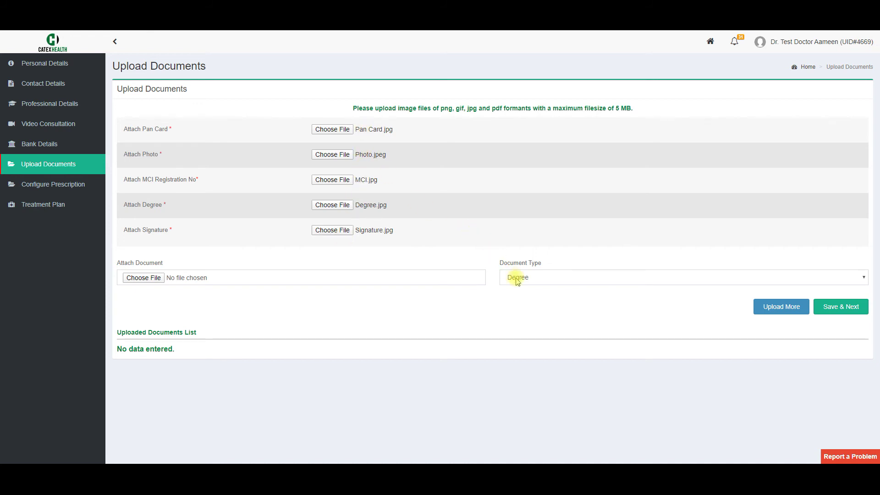
Attach Certificate.jpg as an extra document with Document Type set to Certificate
click(154, 279)
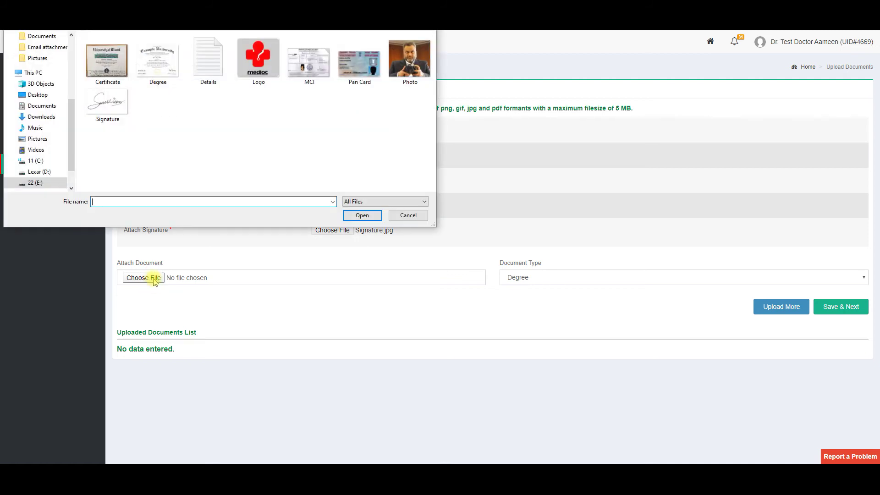
click(111, 73)
double_click(111, 69)
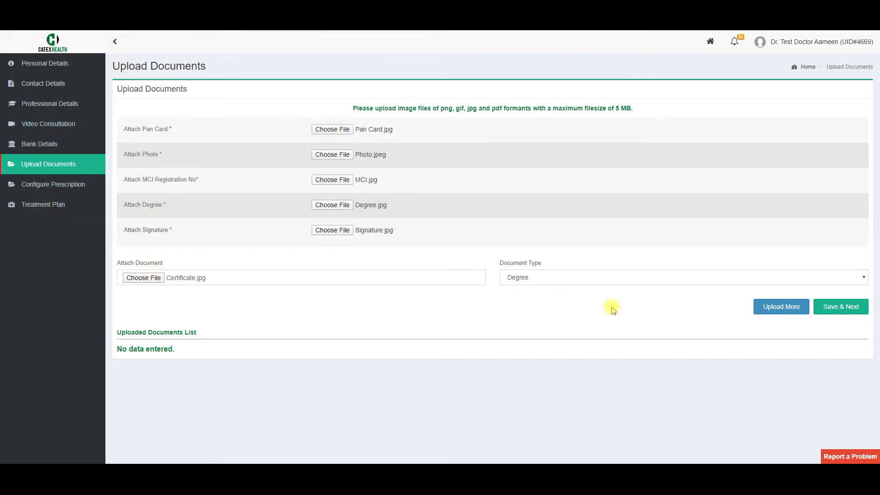
click(614, 280)
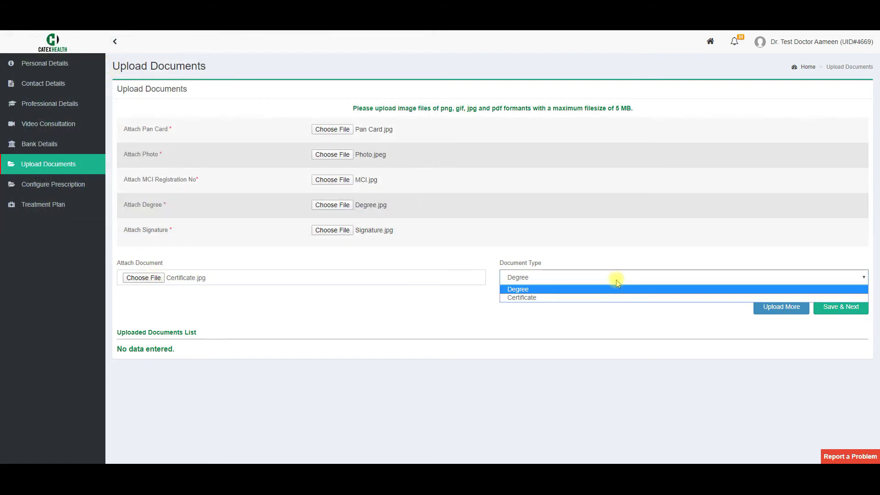
click(596, 298)
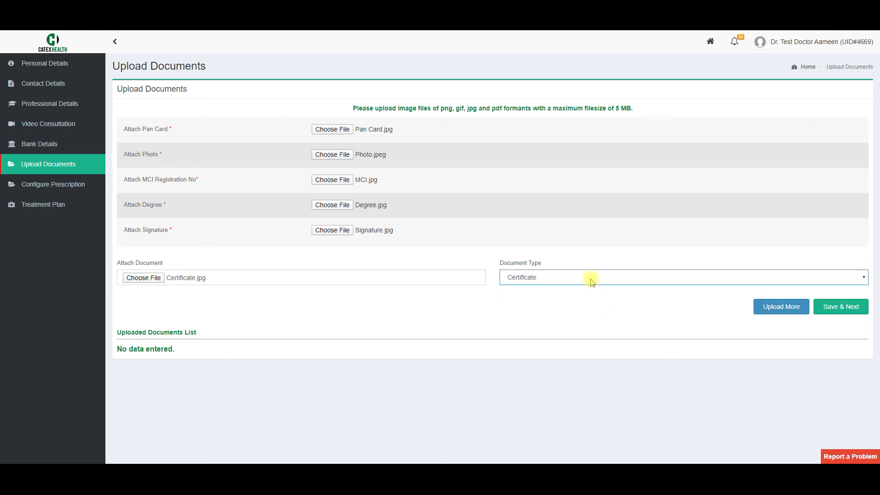
Add a second document row with Degree.jpg, then save the documents and continue
click(790, 308)
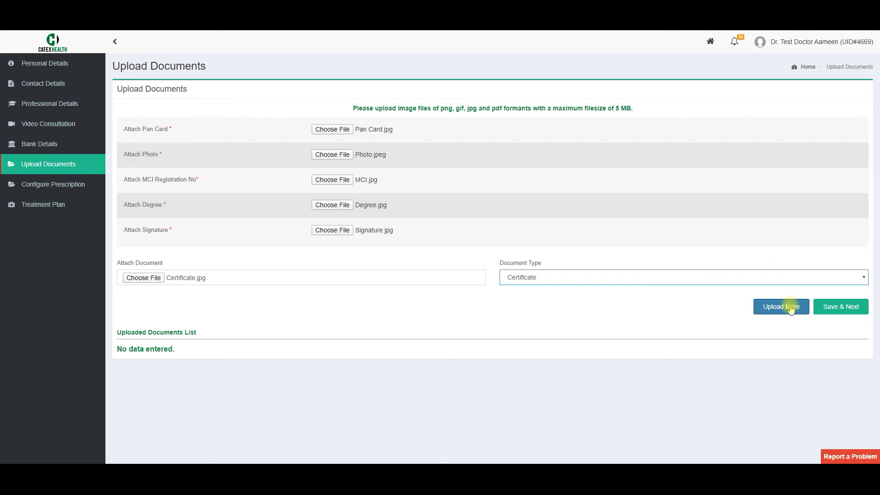
click(790, 309)
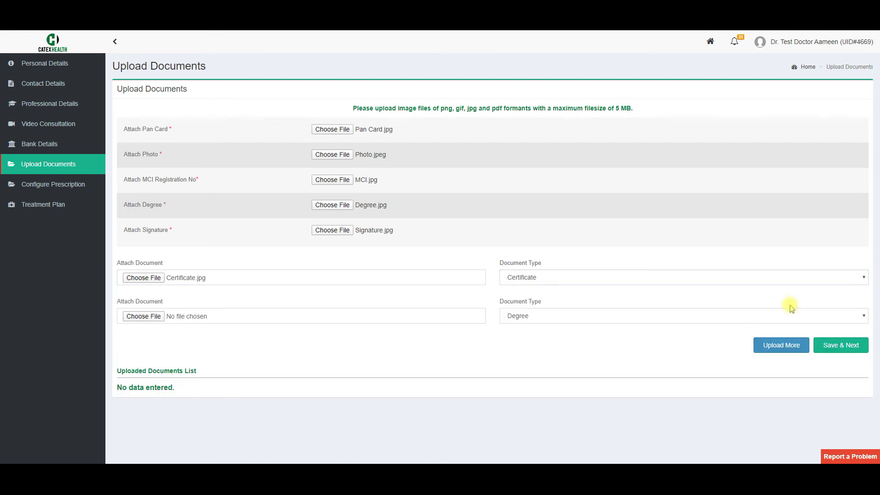
click(144, 316)
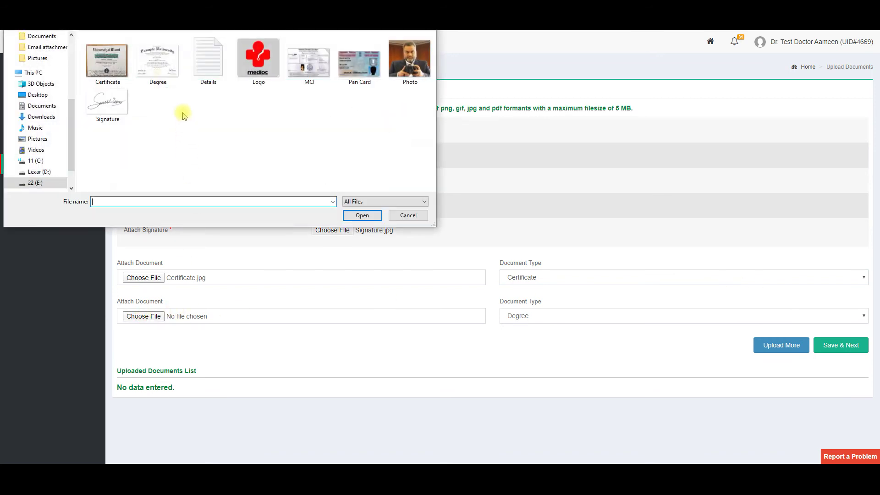
double_click(158, 60)
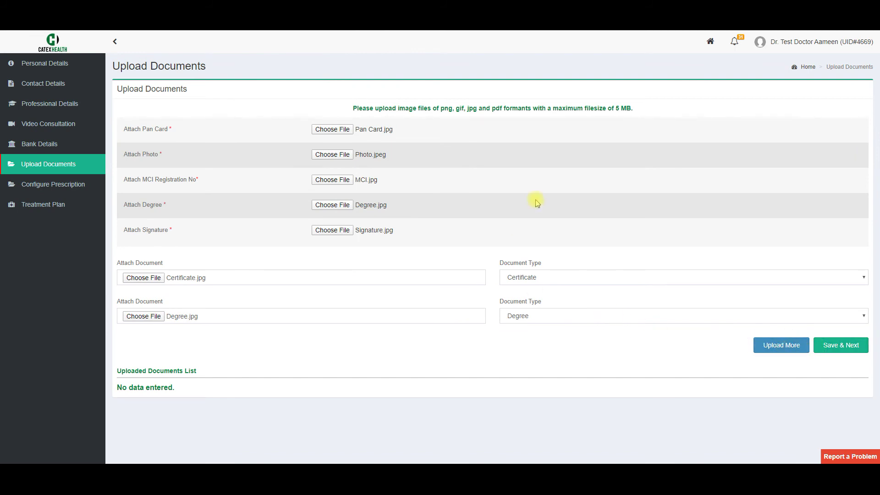
click(851, 353)
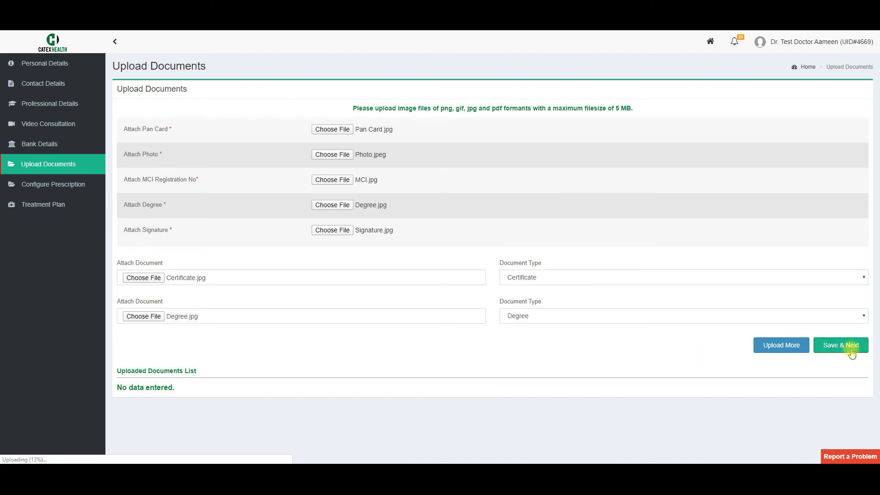
click(58, 190)
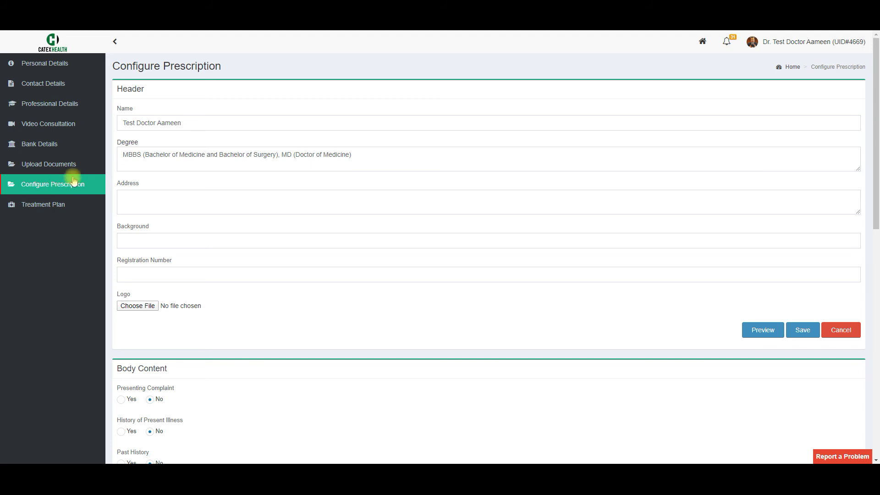
Retype the doctor's name with a 'Dr.' title and paste the MBBS, MD degrees into Degree
double_click(171, 122)
key(ctrl+a)
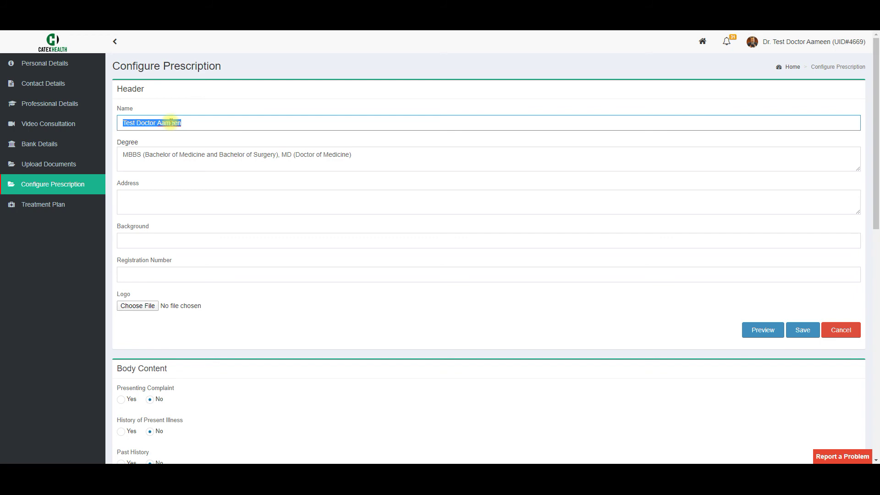
text(Dr. T)
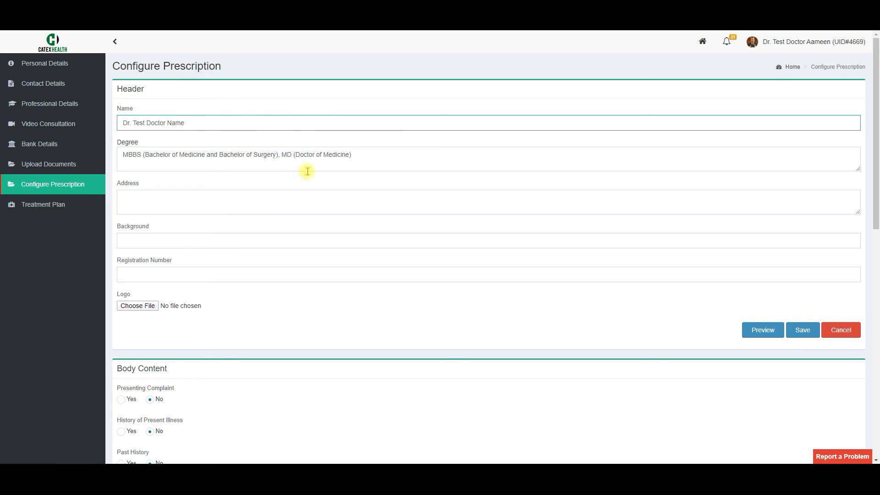
triple_click(350, 154)
key(ctrl+c)
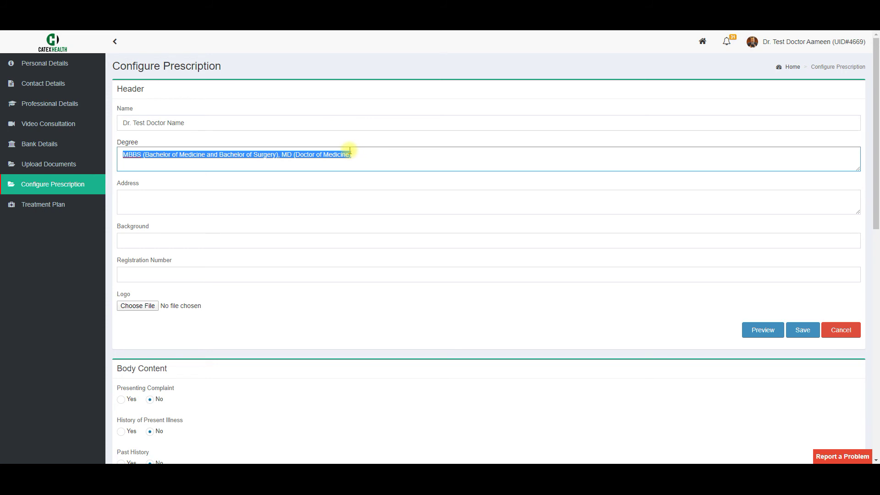
key(BackSpace)
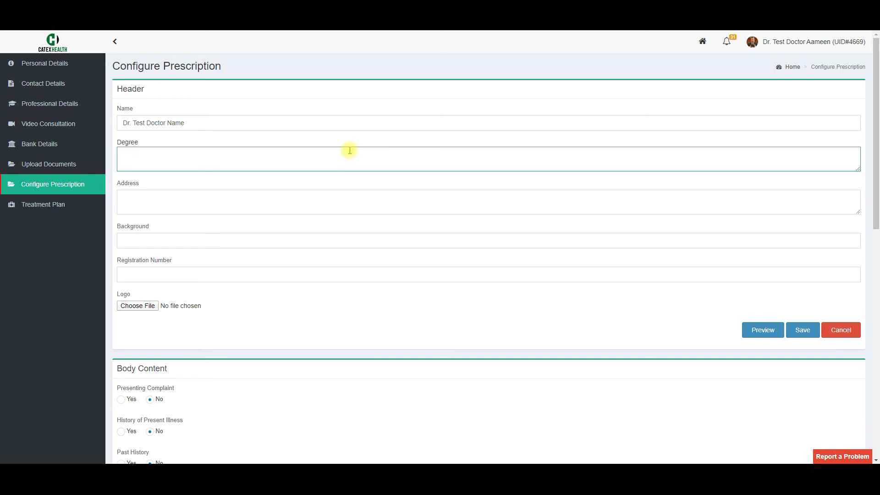
key(ctrl+v)
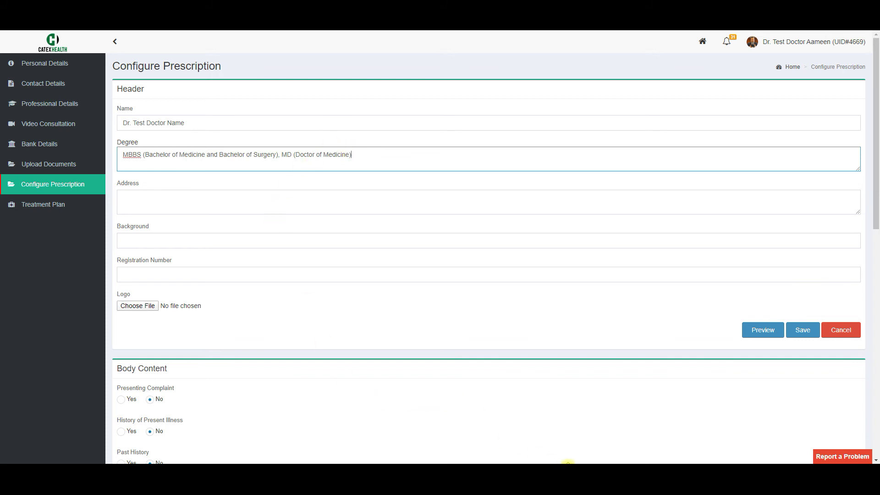
Copy the clinic address and registration number from the Details notes into their fields
click(550, 460)
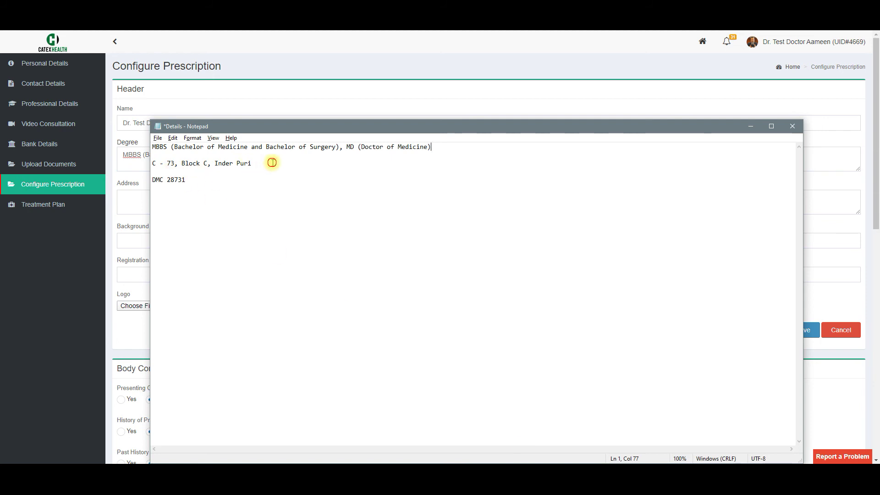
drag(270, 163, 152, 161)
key(ctrl+c)
click(138, 197)
key(ctrl+v)
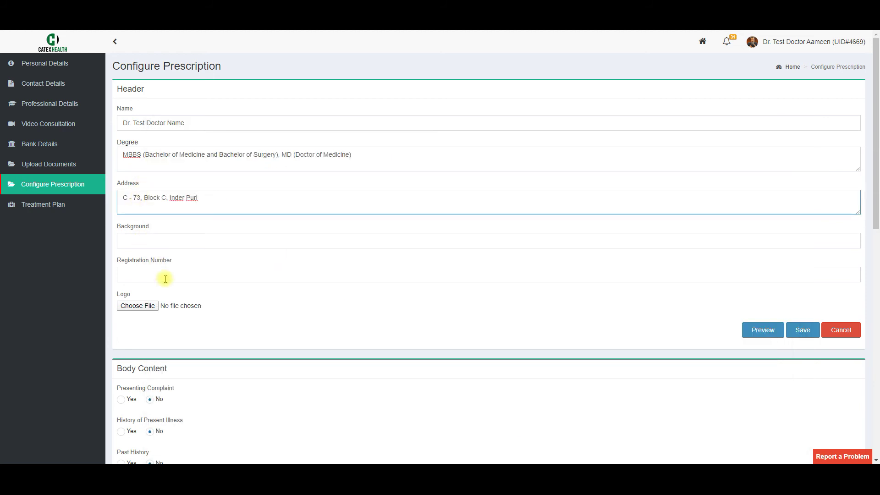
click(584, 461)
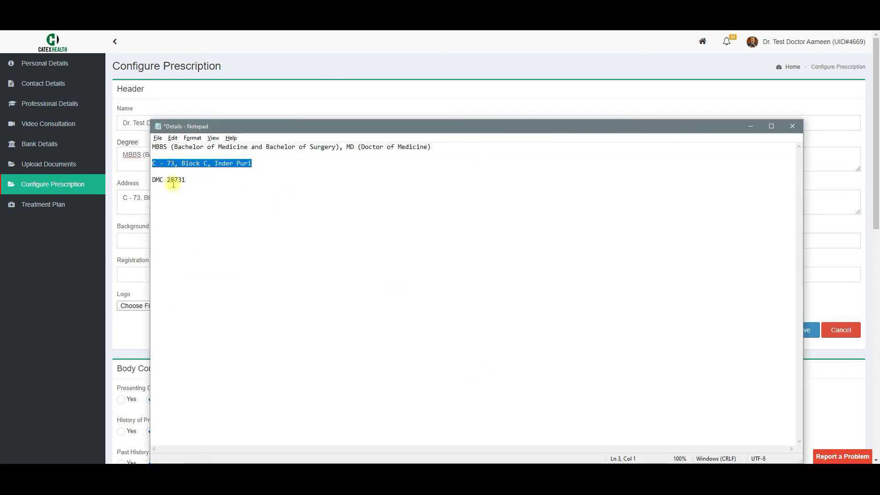
drag(186, 180, 152, 180)
click(142, 274)
key(ctrl+v)
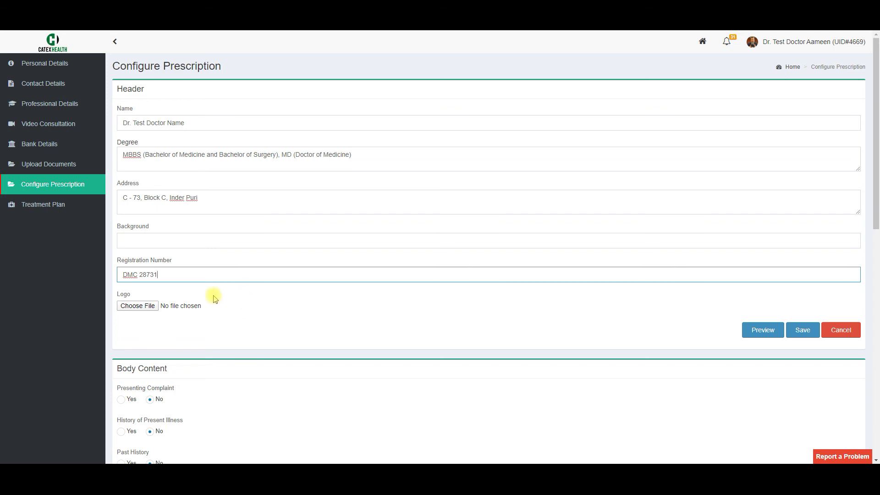
Load Logo.png into the cropper, shrink and centre it in the crop box, and crop it
click(138, 306)
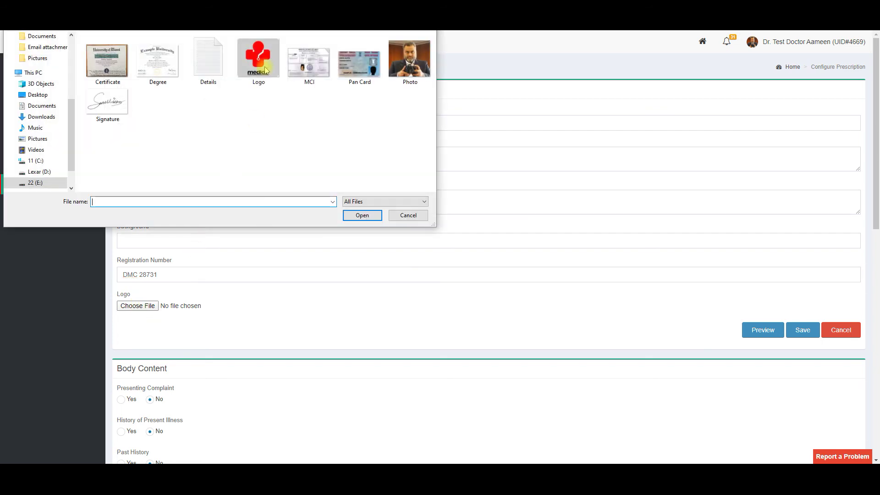
double_click(259, 59)
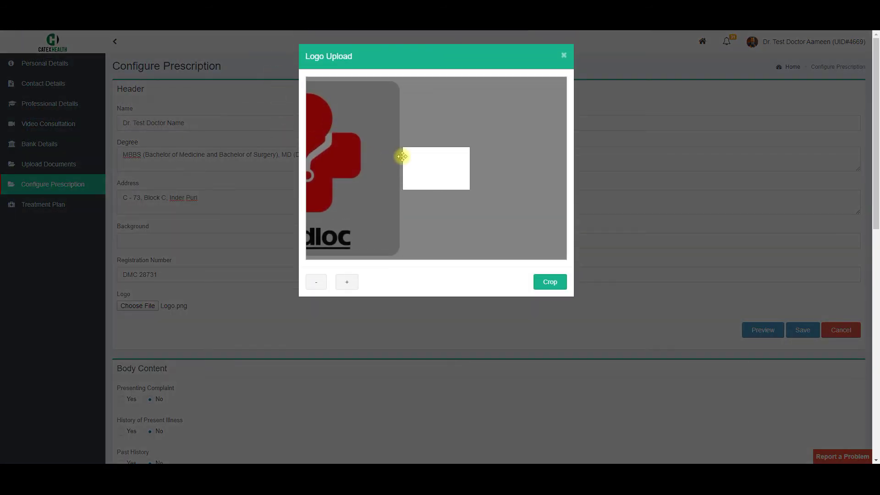
drag(371, 171, 491, 177)
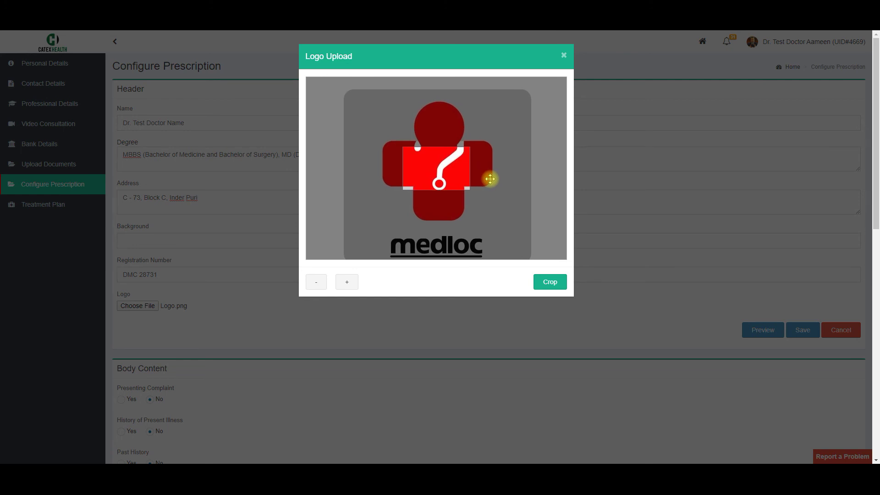
double_click(316, 282)
click(316, 282)
click(316, 282)
click(317, 282)
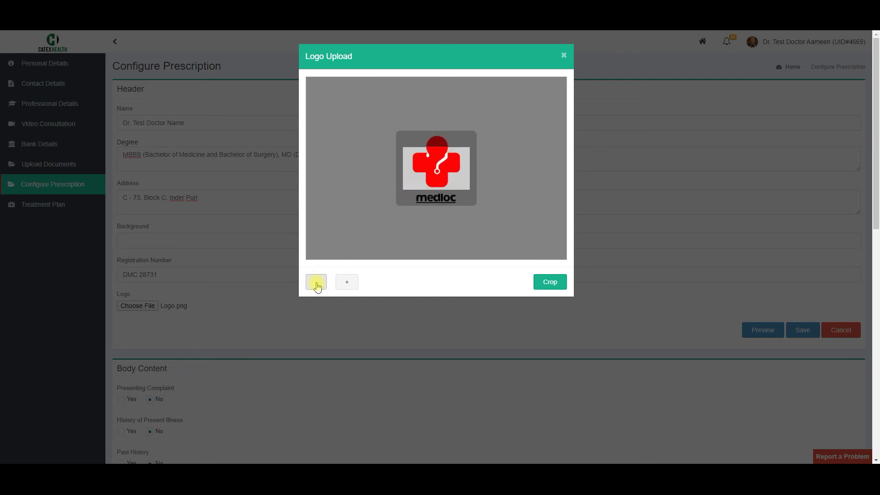
click(316, 281)
click(316, 282)
click(316, 282)
click(316, 282)
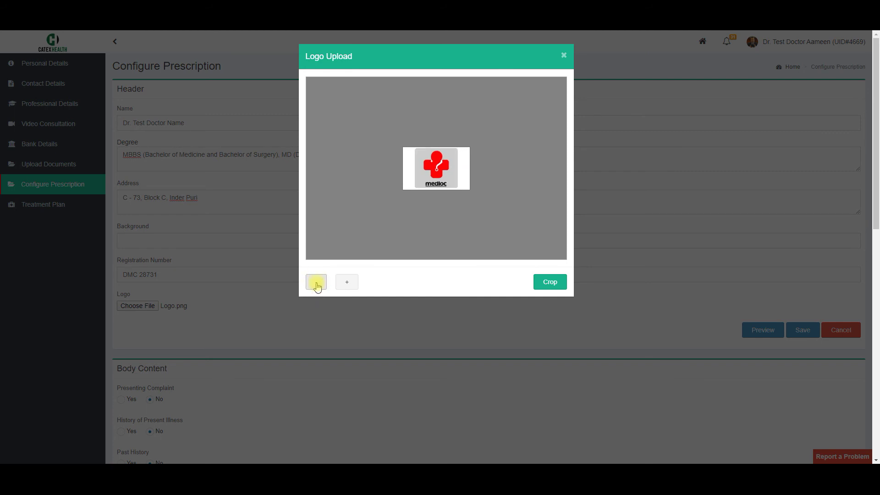
drag(441, 164, 444, 164)
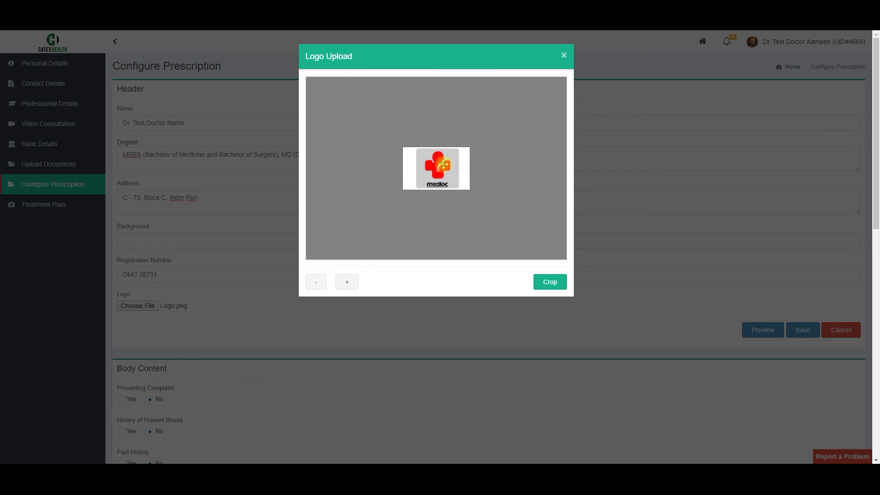
click(551, 282)
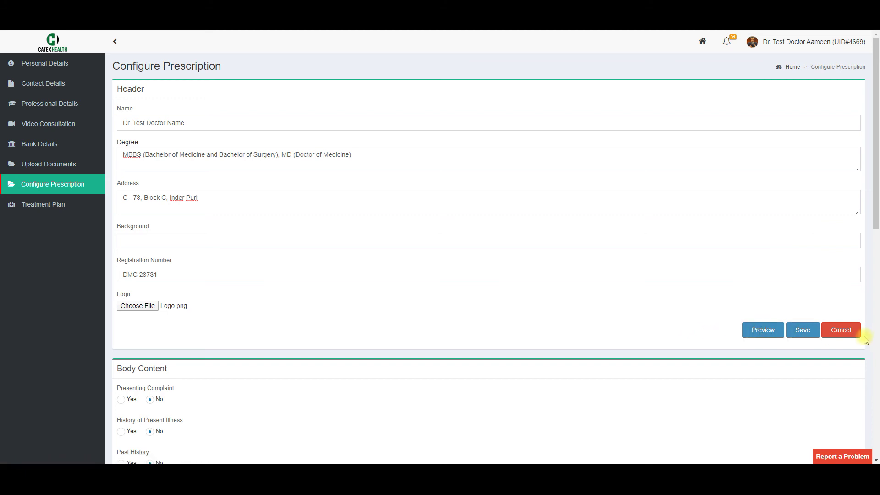
Save the header details and highlight the 'Record has been saved.' confirmation
click(808, 330)
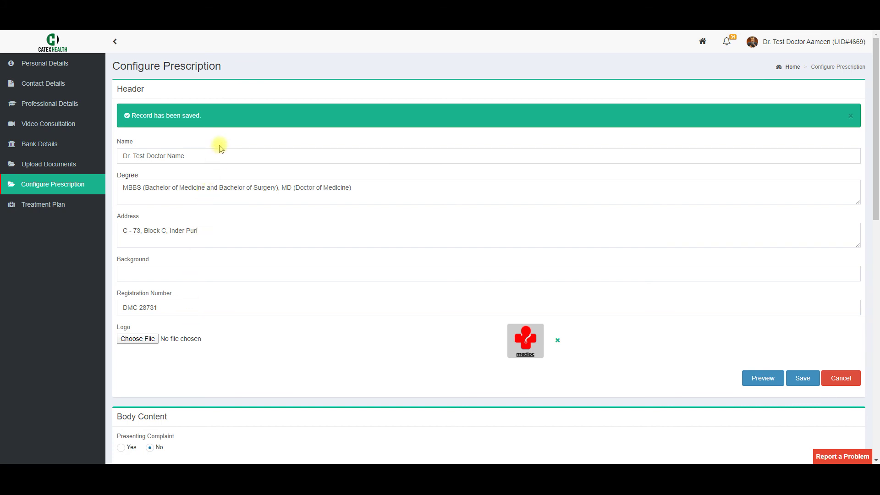
drag(129, 115, 206, 118)
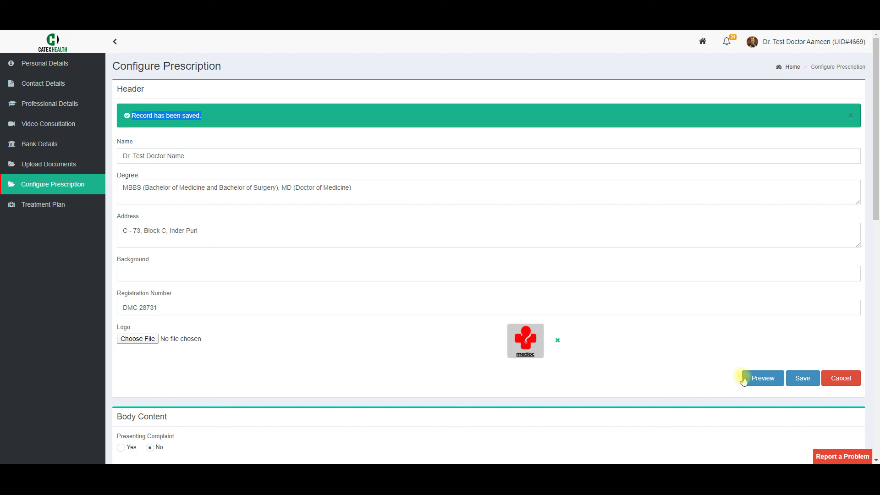
Preview the prescription and highlight its name, degree, address, registration and date lines
click(770, 381)
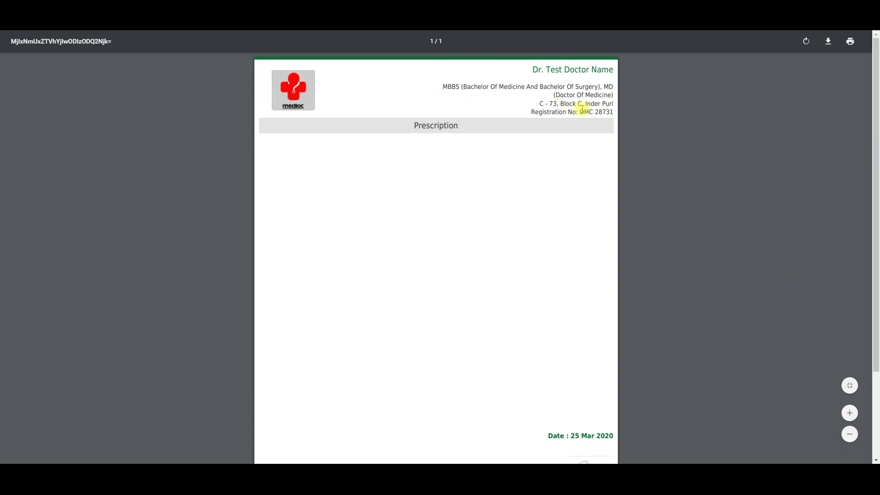
drag(532, 70, 616, 71)
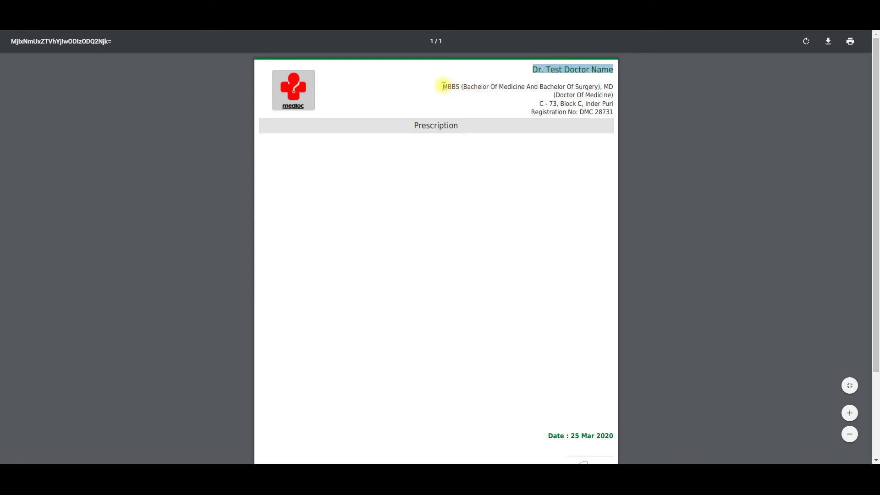
drag(440, 85, 616, 103)
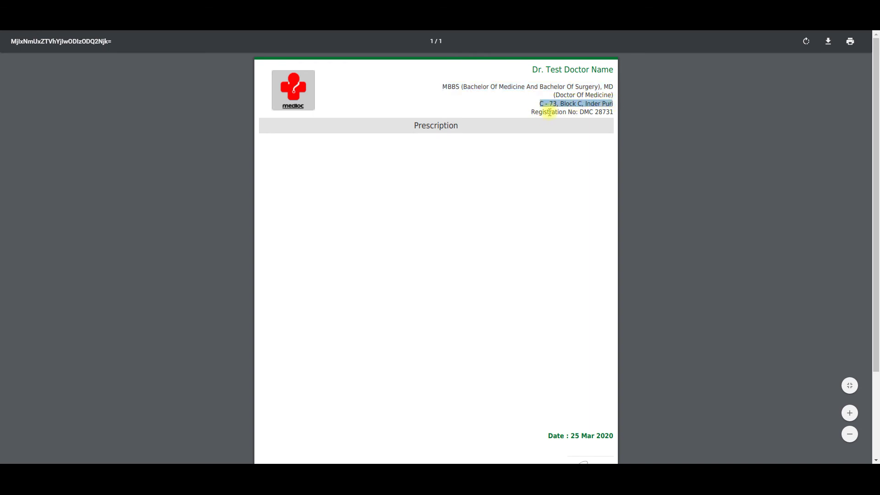
drag(530, 111, 612, 110)
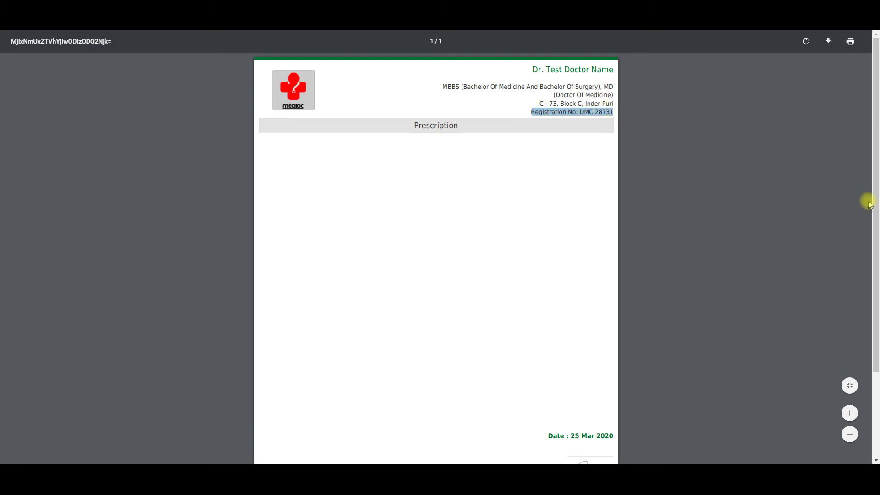
drag(876, 202, 873, 296)
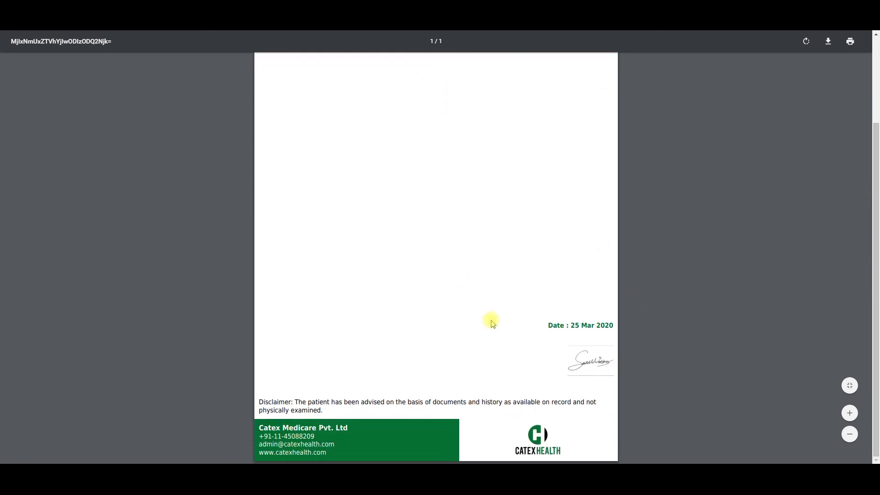
drag(546, 325, 609, 324)
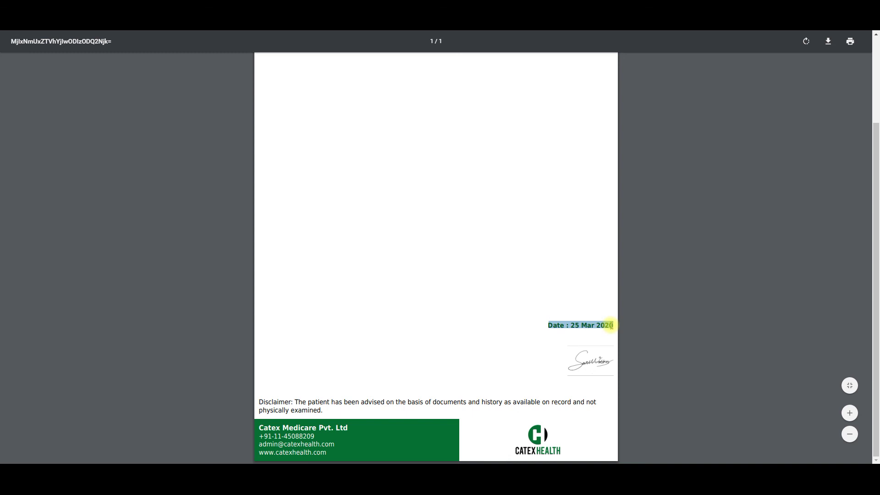
click(589, 363)
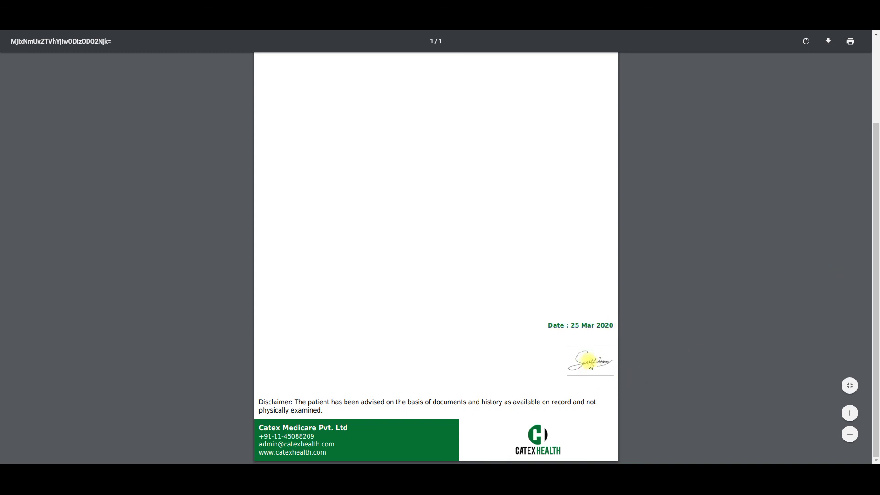
scroll(588, 362, up, 3)
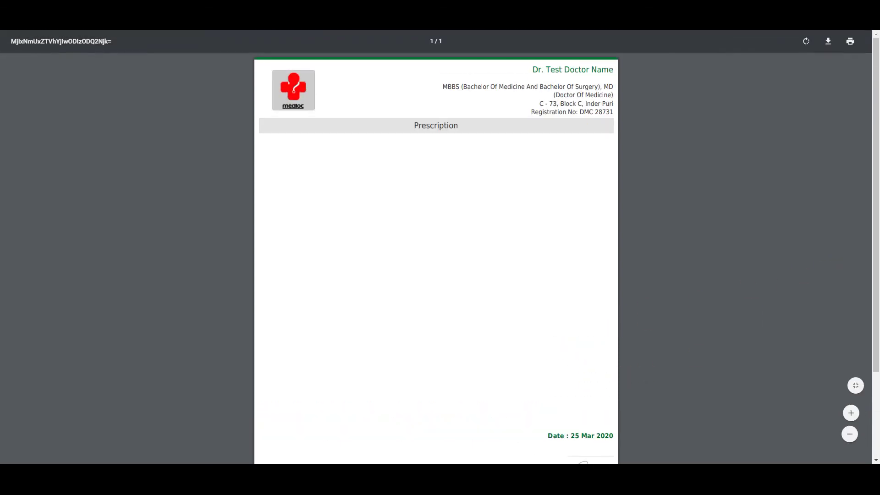
Close the preview and set Presenting Complaint through Allergies to Yes
key(ctrl+w)
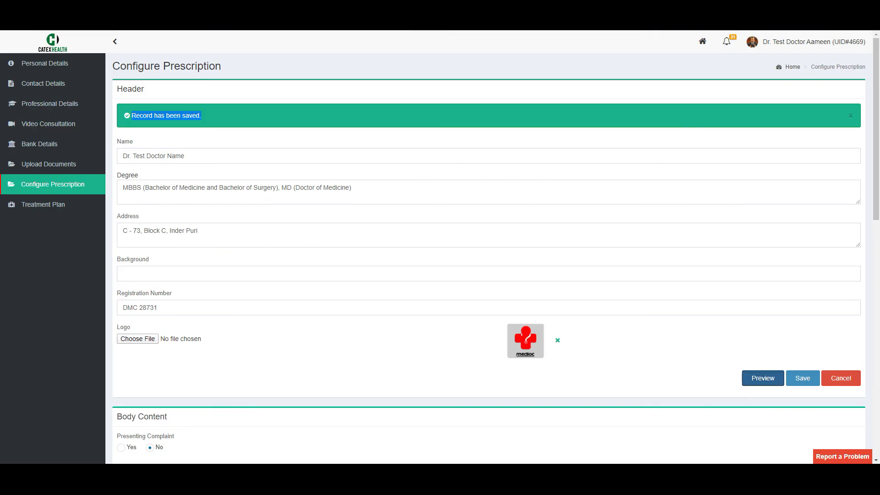
scroll(425, 336, down, 3)
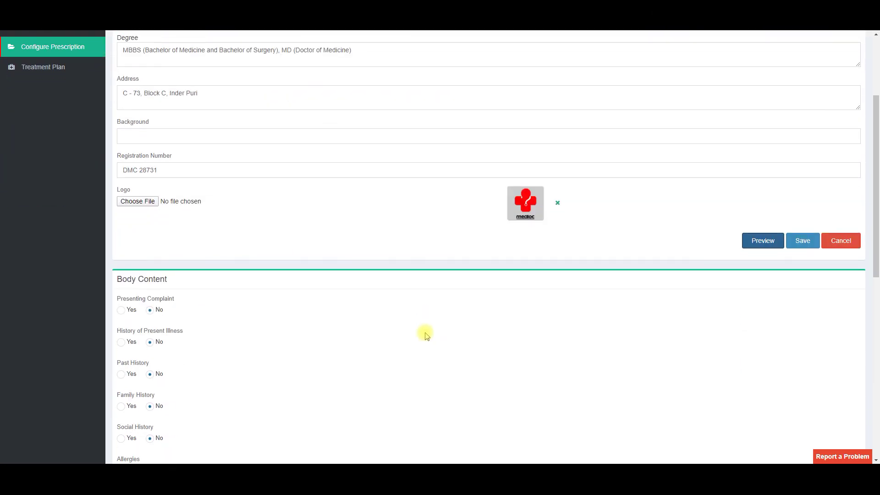
scroll(425, 336, down, 3)
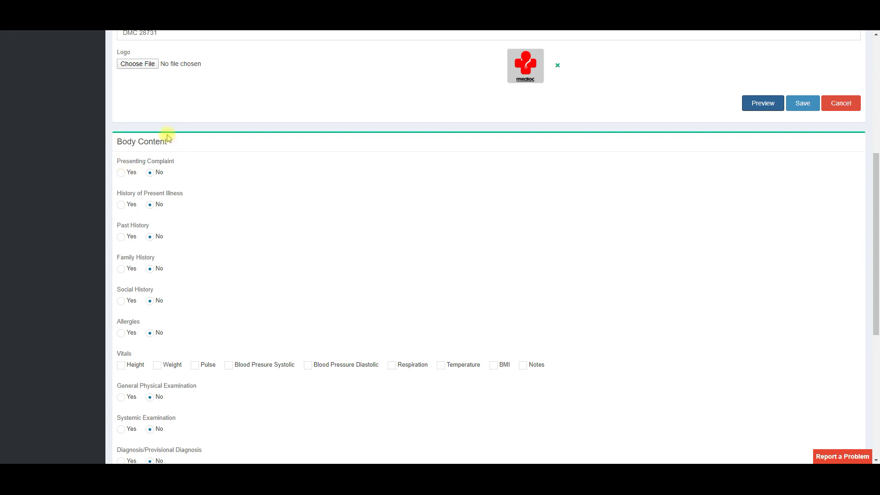
click(120, 172)
click(121, 205)
click(121, 236)
click(121, 269)
click(121, 301)
click(121, 333)
Tick every vital: Height, Weight, Pulse, BP Systolic/Diastolic, Respiration, Temperature, BMI, Notes
click(121, 365)
click(157, 365)
click(194, 365)
click(229, 365)
click(308, 366)
click(392, 365)
click(440, 366)
click(494, 365)
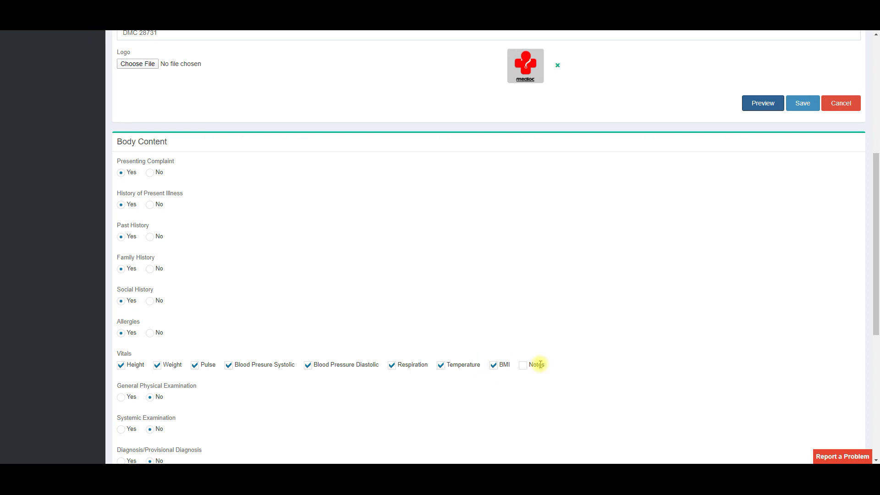
click(522, 365)
Set the examination, diagnosis, investigations, treatment and Notes sections to Yes and save
scroll(192, 306, down, 4)
click(120, 213)
click(120, 246)
click(120, 278)
click(121, 309)
click(120, 341)
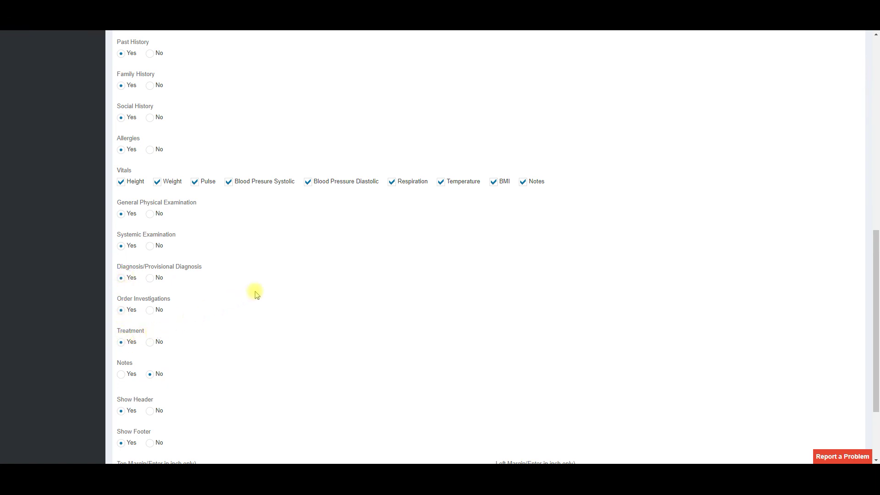
click(120, 374)
scroll(350, 342, down, 2)
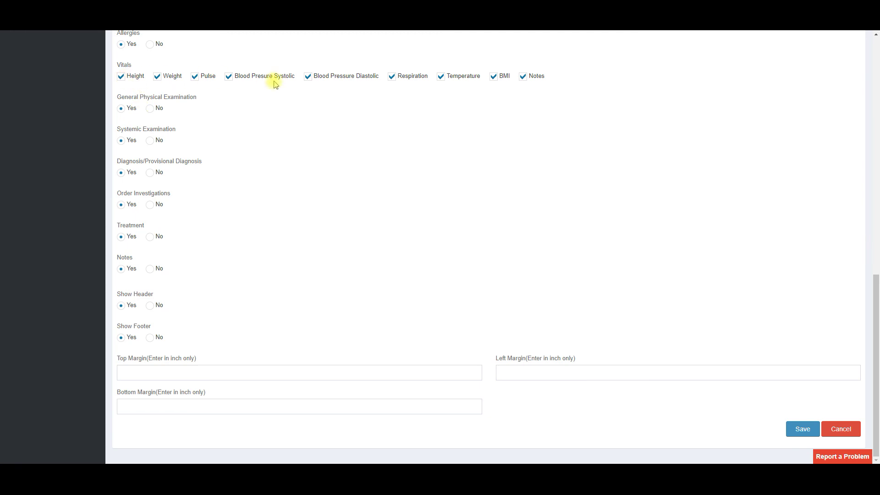
click(800, 430)
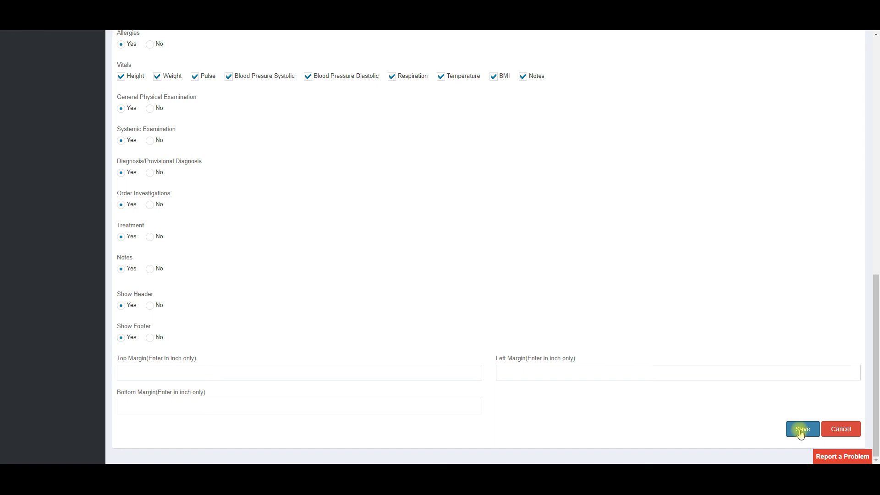
click(801, 433)
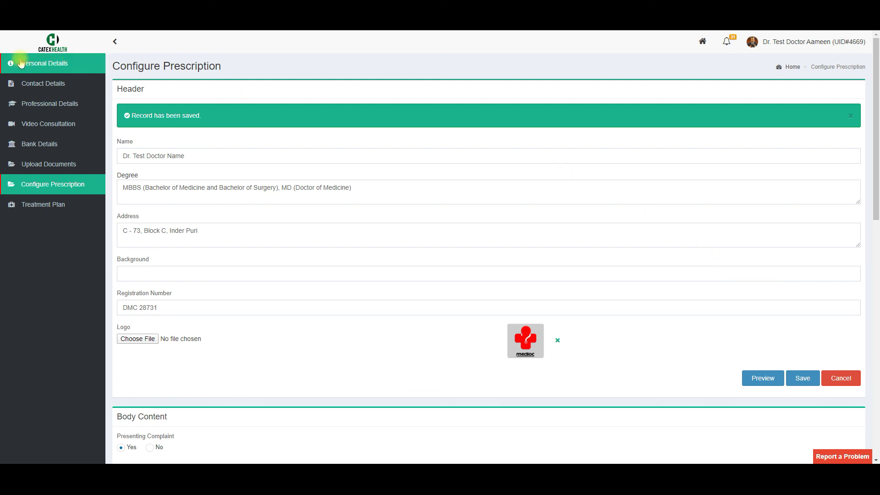
click(40, 63)
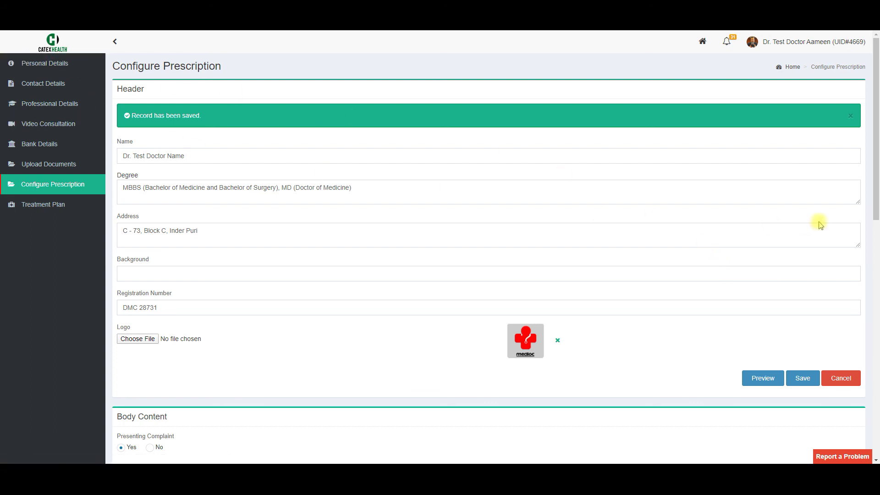
click(67, 64)
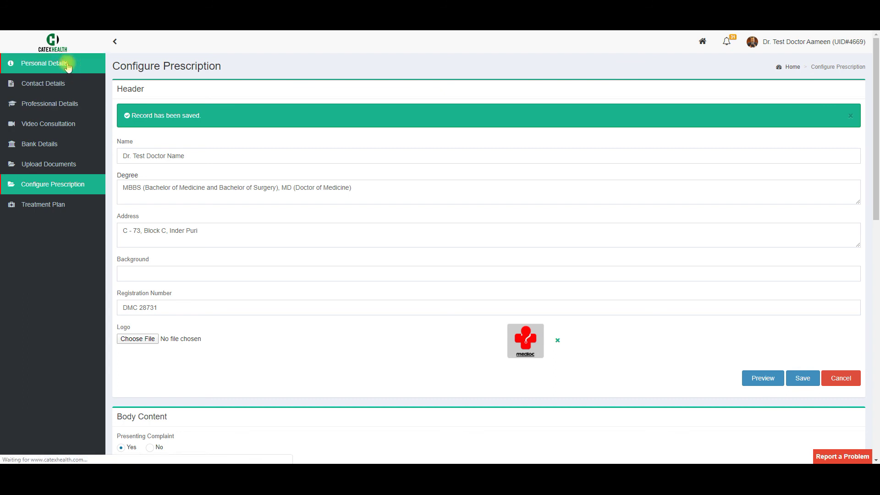
click(55, 85)
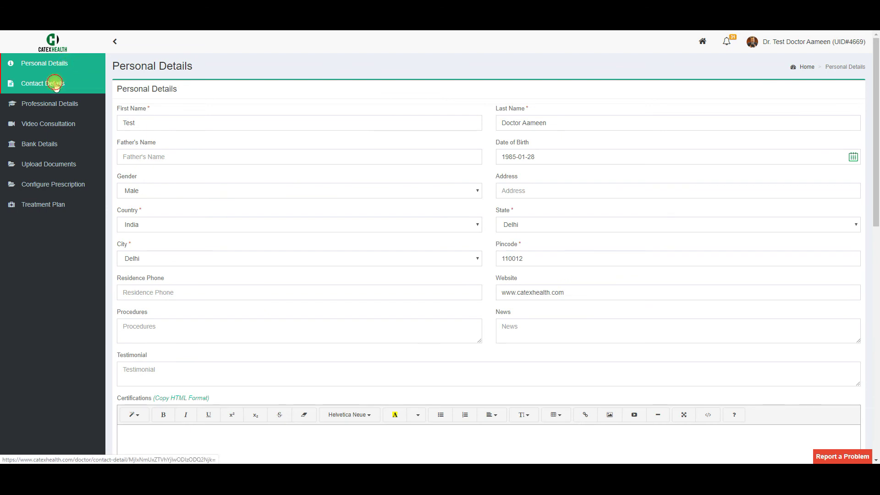
click(57, 108)
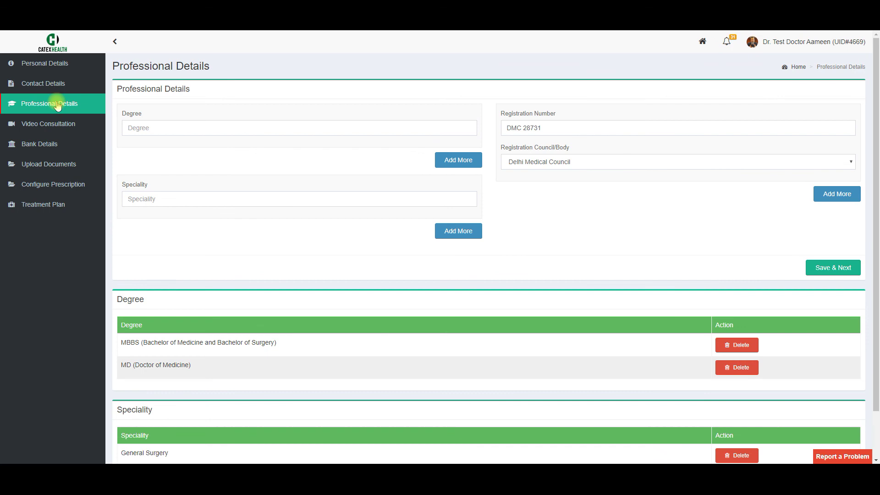
click(59, 128)
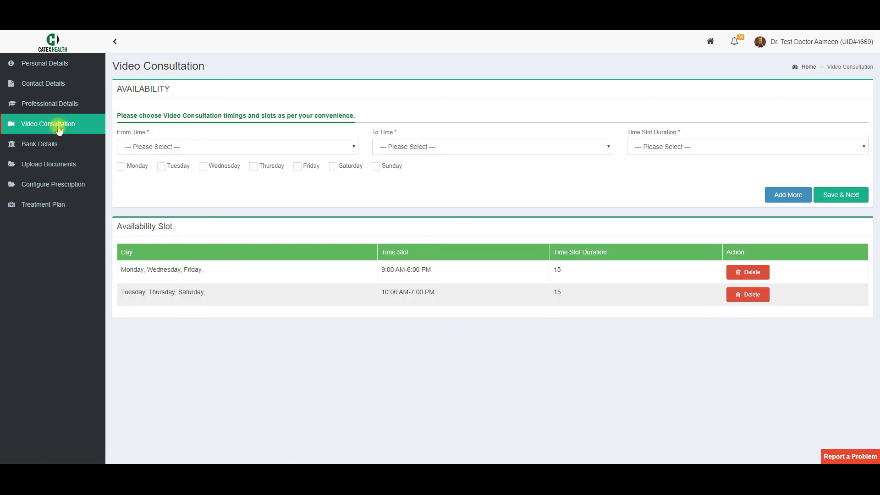
click(62, 146)
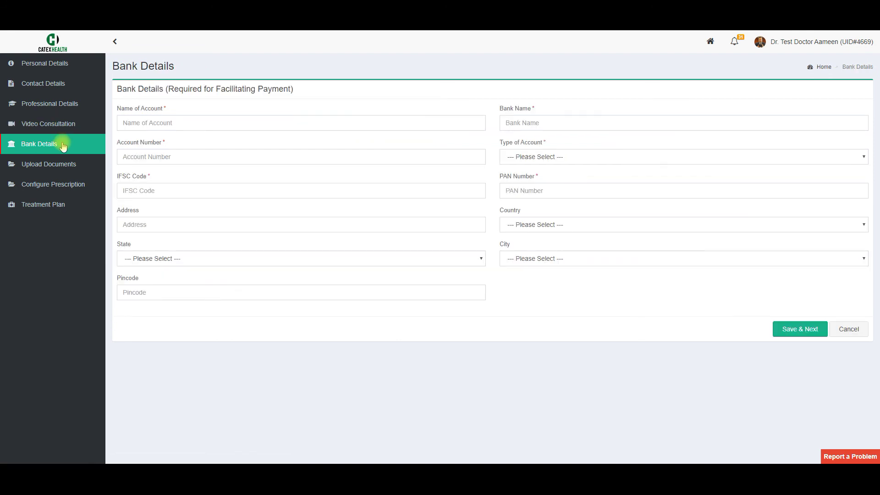
click(59, 166)
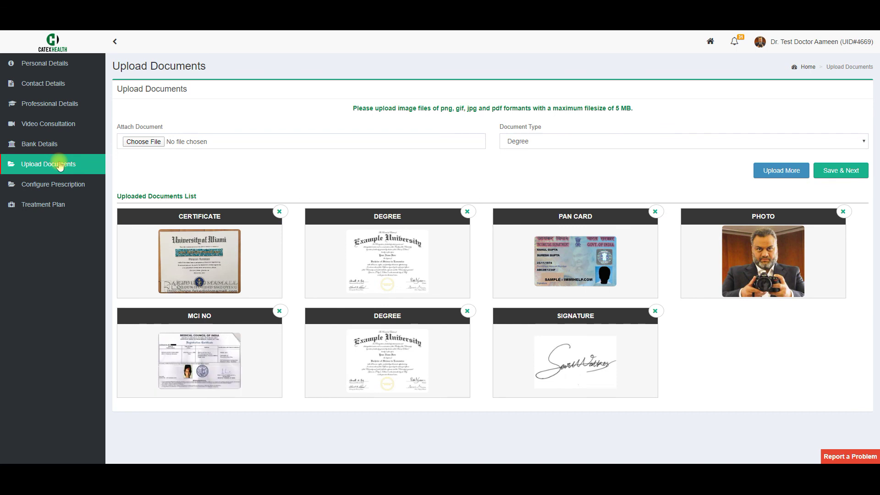
click(59, 184)
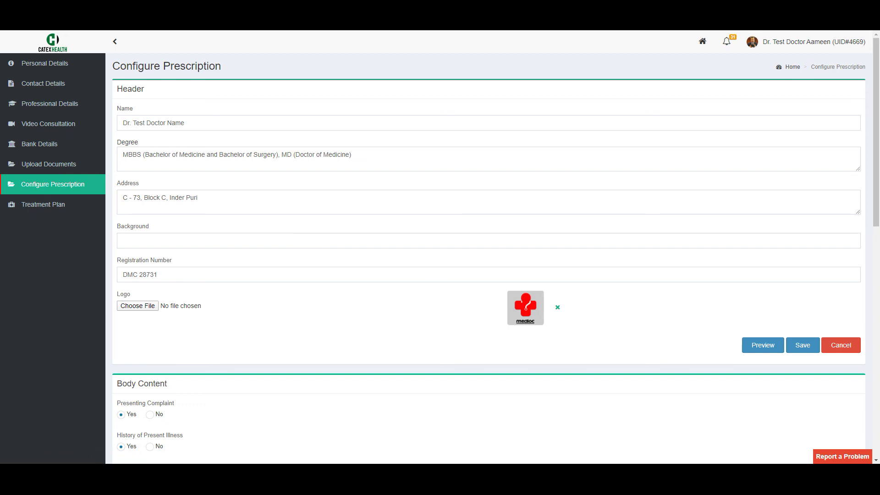
scroll(842, 363, down, 4)
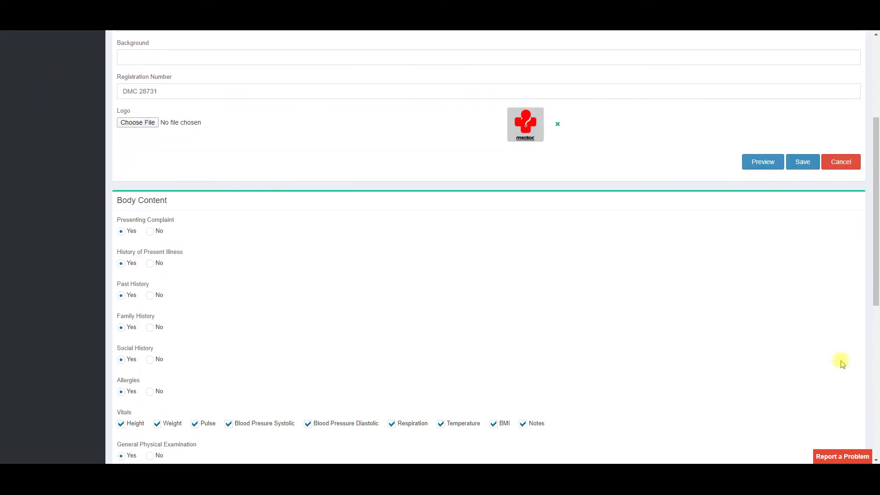
scroll(842, 363, down, 8)
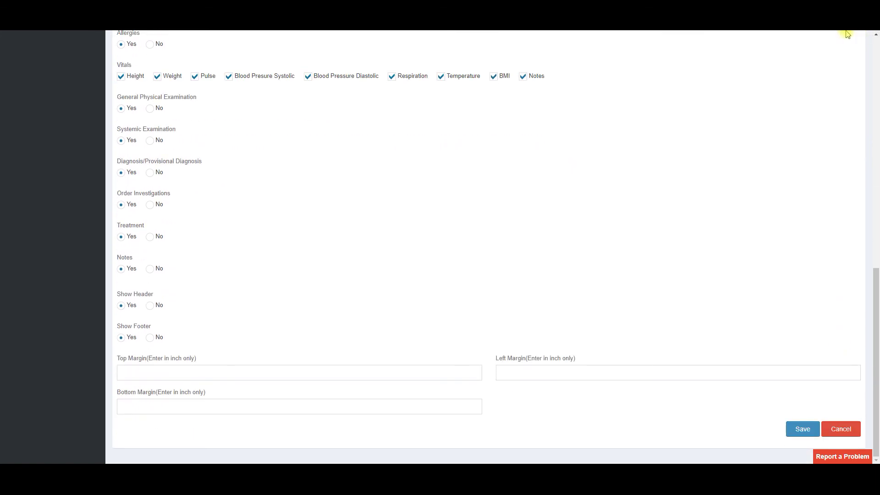